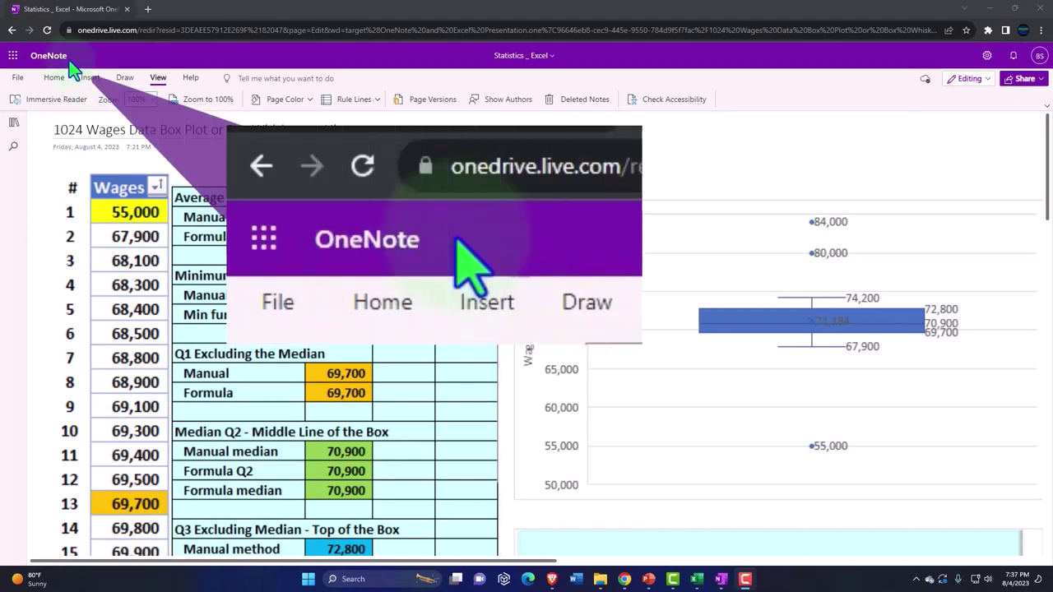
Step: Open the OneNote and Excel Transcript section's 1000 Introduction page in Immersive Reader and turn on whole-document translation
left_click(14, 122)
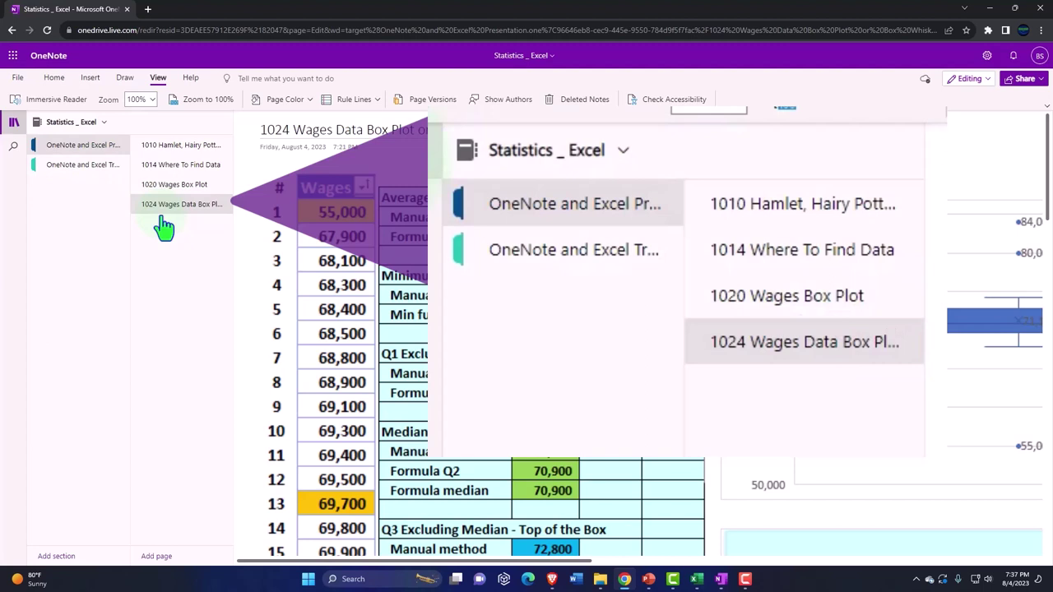
left_click(82, 175)
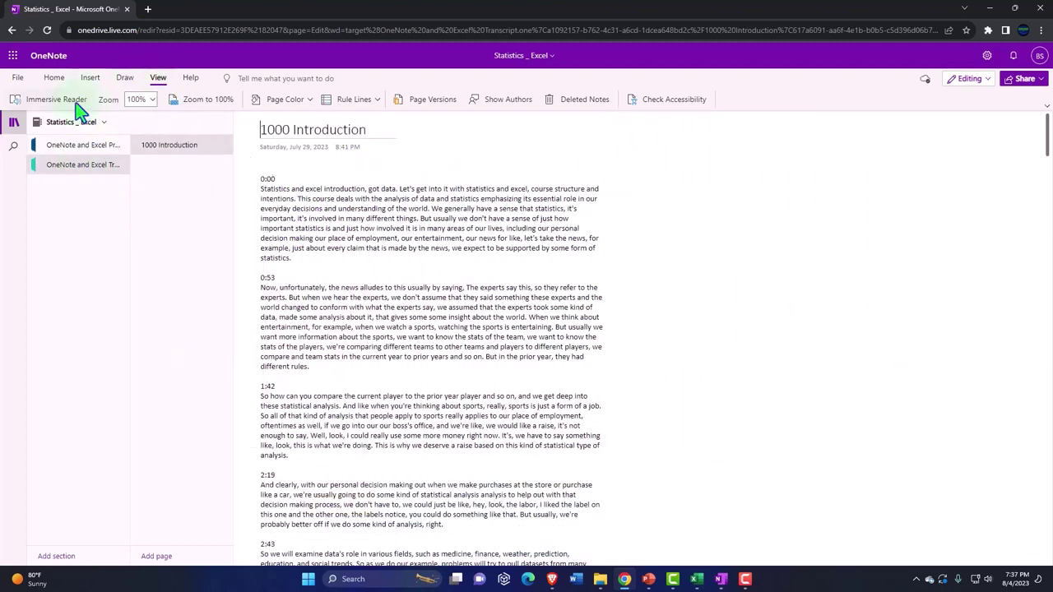
left_click(73, 105)
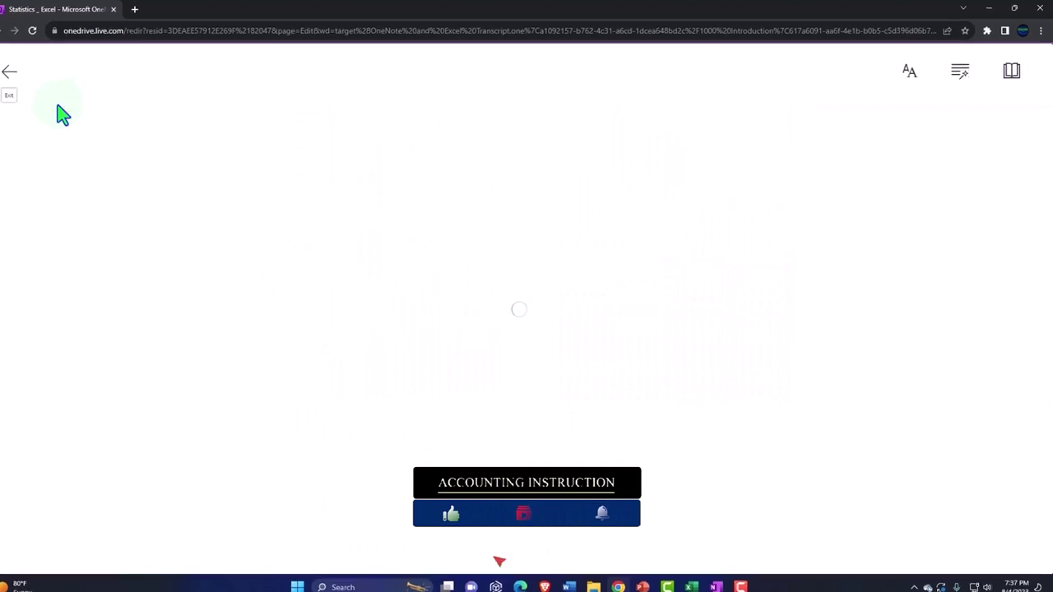
left_click(1008, 96)
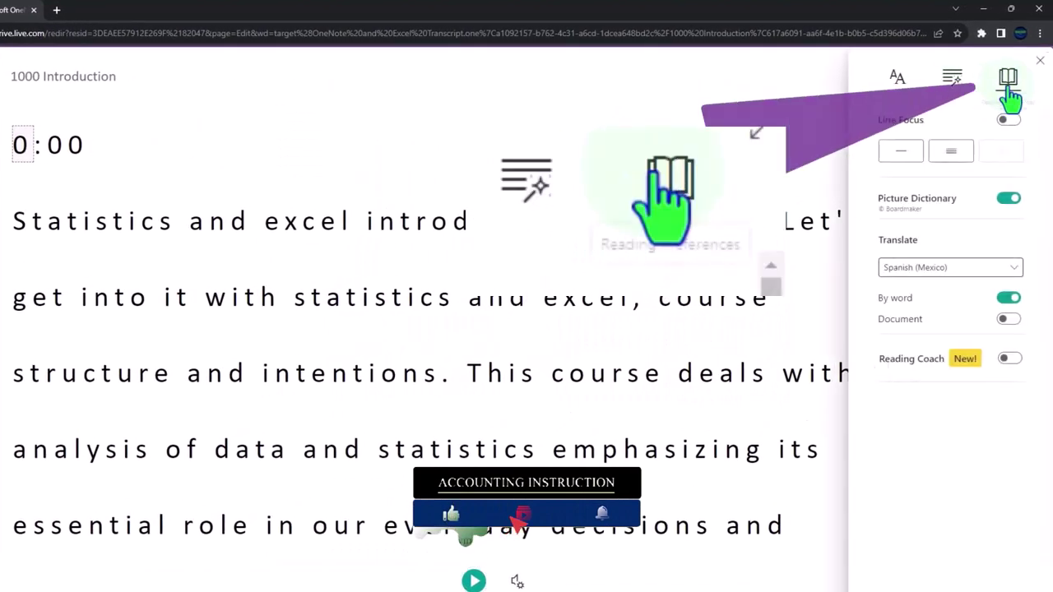
left_click(1008, 320)
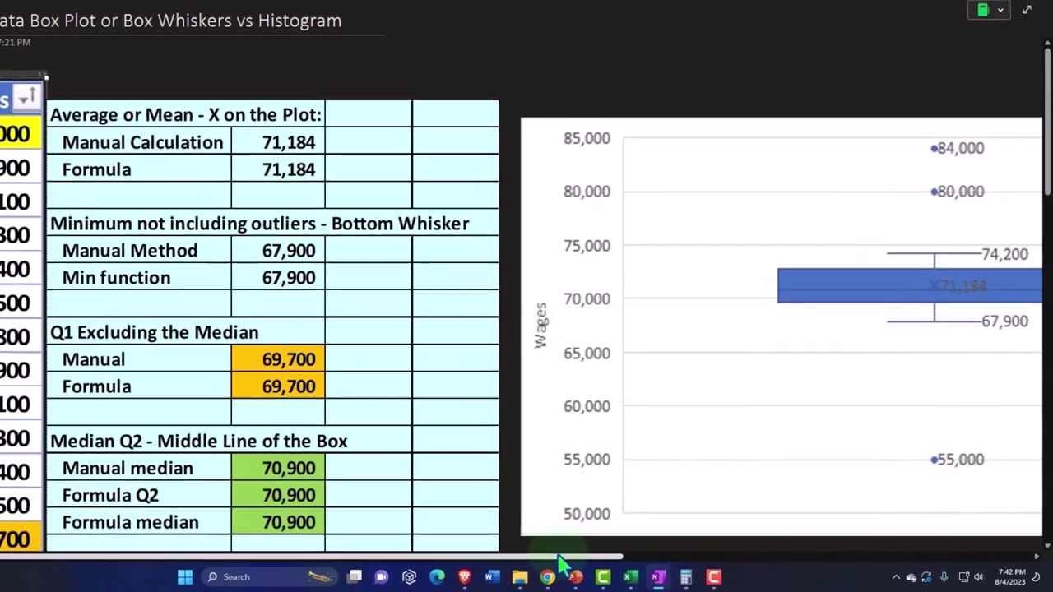
Step: Compare the wages box plot with the wages histogram below it on the 1024 Wages Data page
left_click_drag(574, 558, 669, 568)
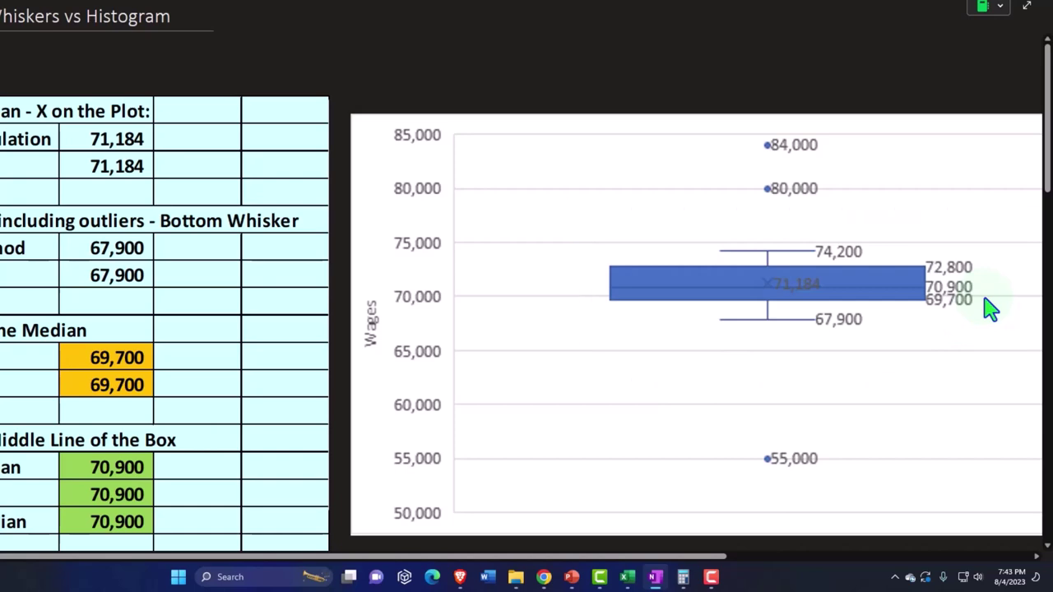
scroll(738, 310, "down", 3)
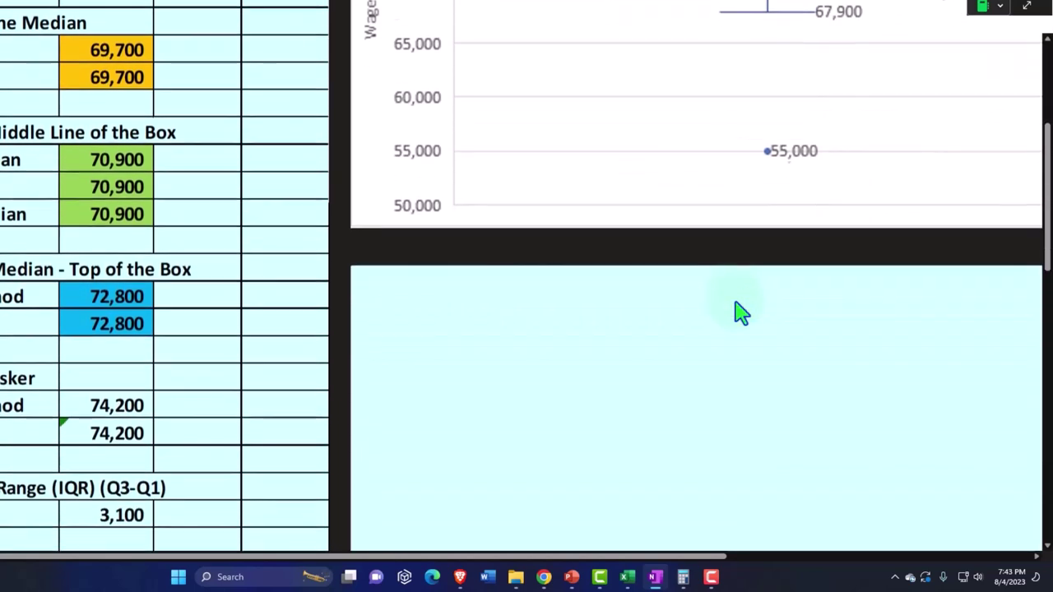
scroll(735, 310, "down", 2)
left_click(684, 245)
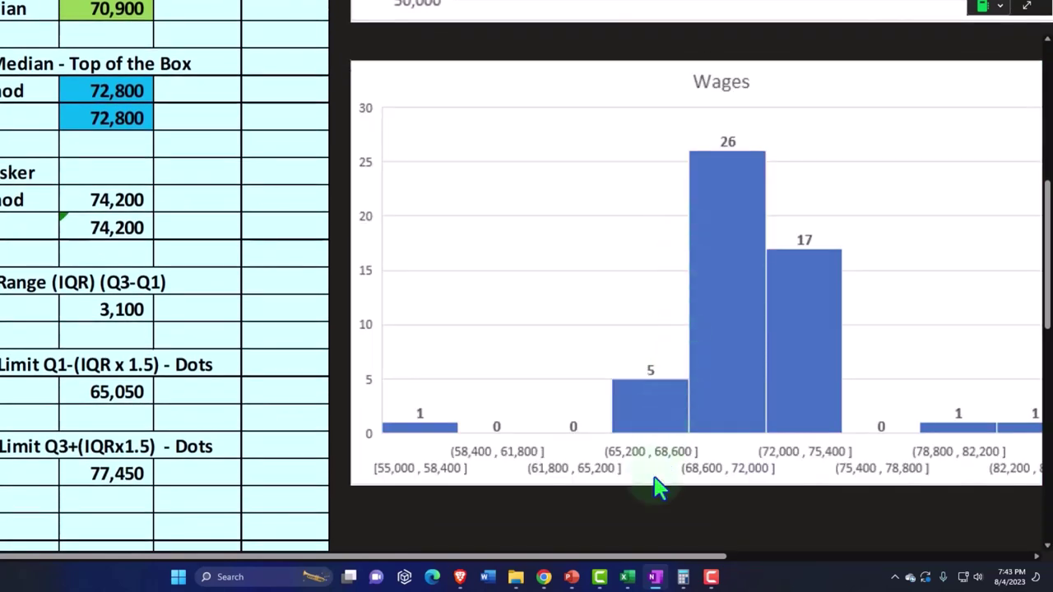
left_click_drag(646, 556, 704, 570)
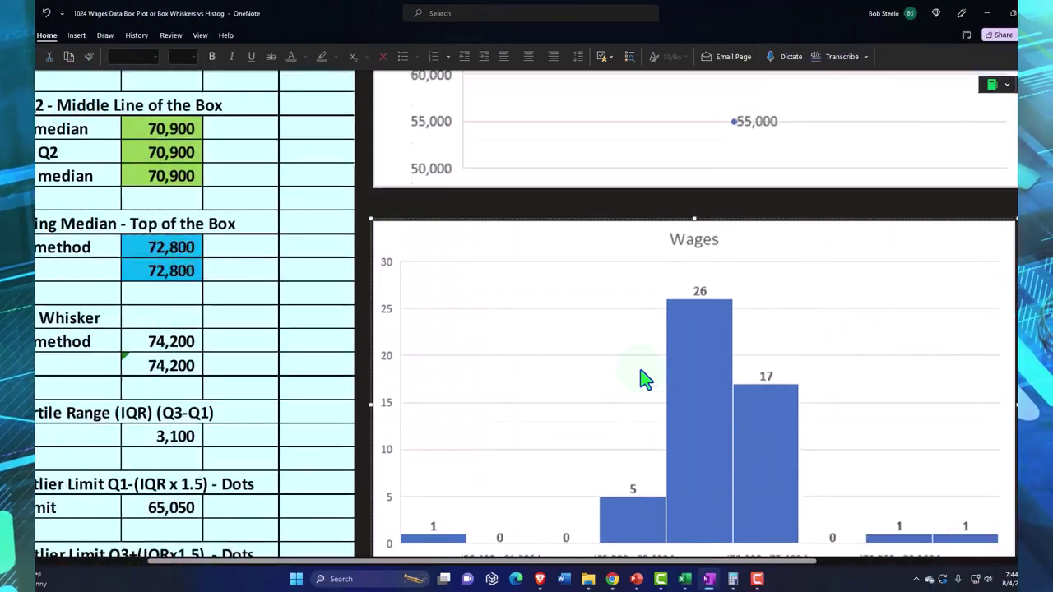
scroll(644, 379, "up", 3)
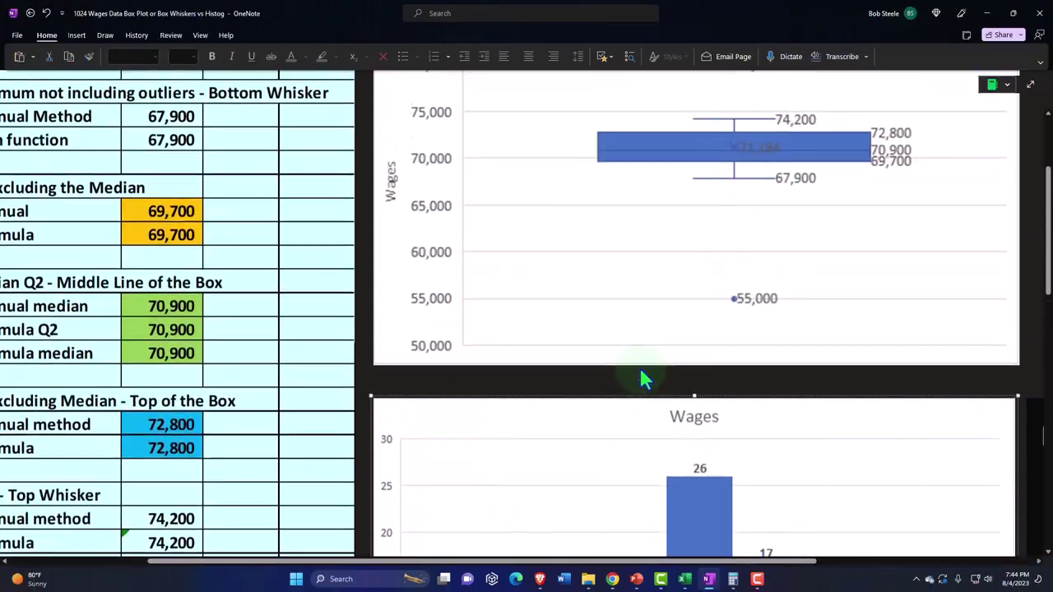
scroll(643, 379, "up", 2)
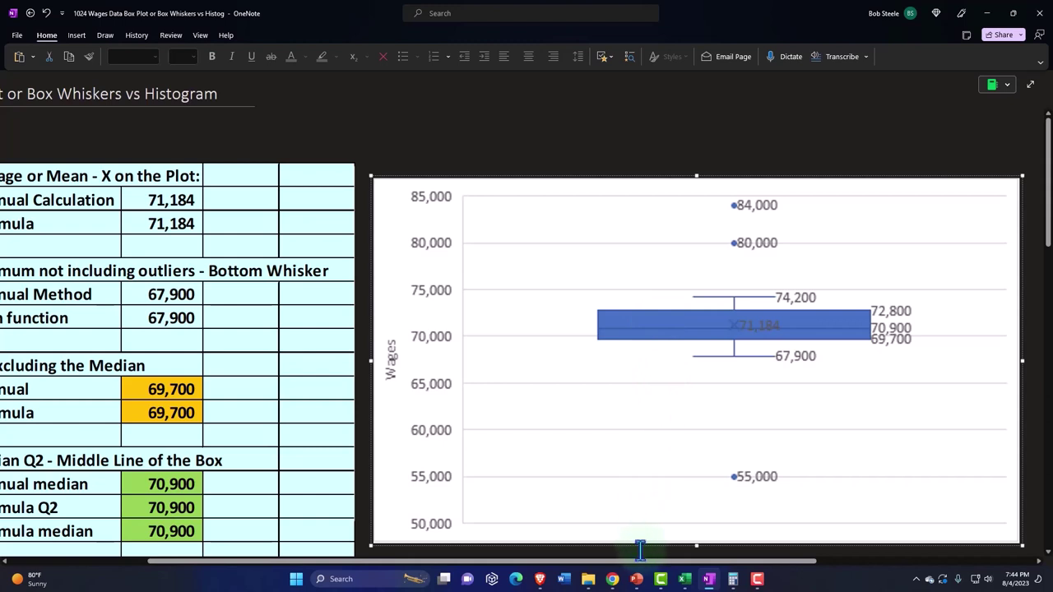
Step: Examine the box plot's quartiles, whiskers and outlier dots against the statistics table and the histogram's bins
left_click_drag(645, 563, 636, 562)
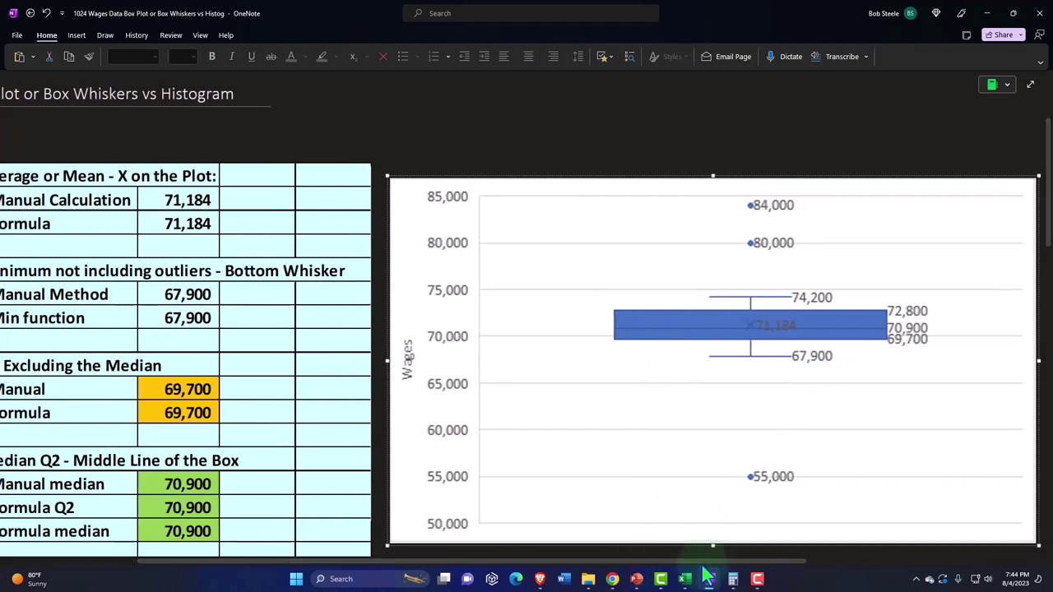
left_click_drag(699, 562, 689, 562)
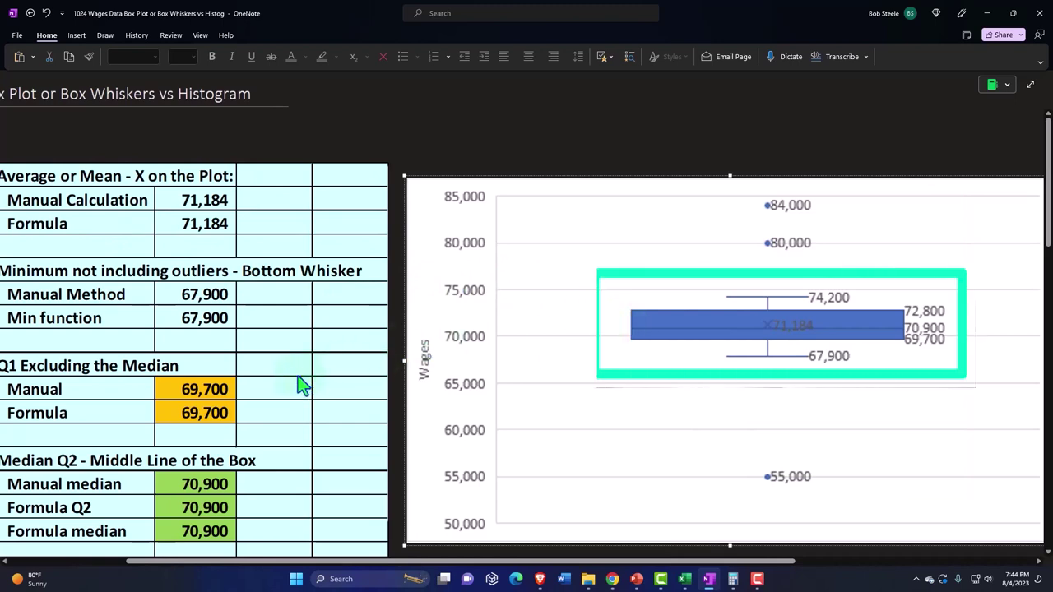
scroll(301, 380, "down", 3)
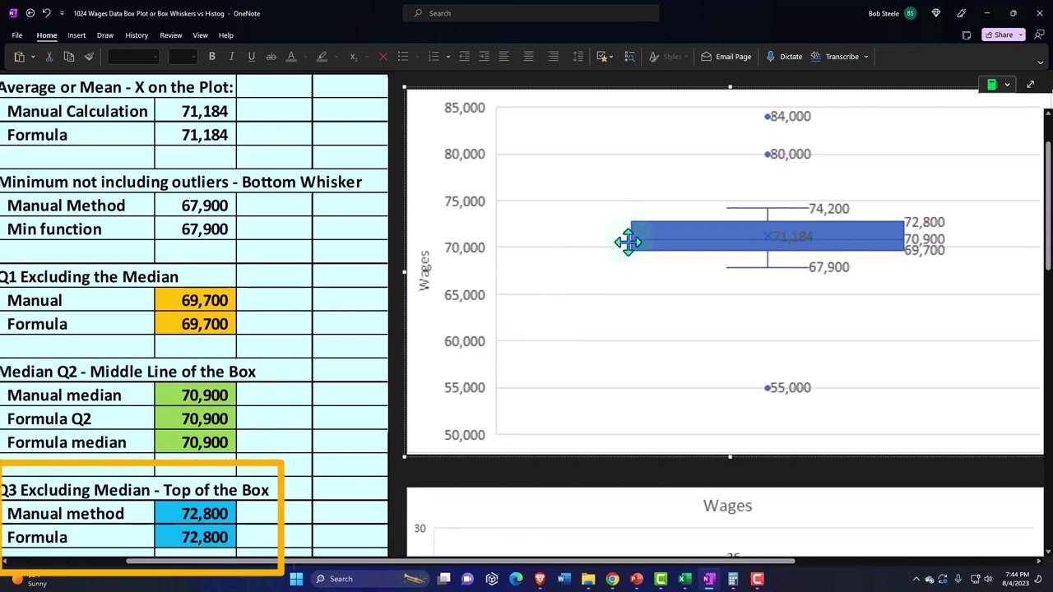
scroll(235, 324, "down", 3)
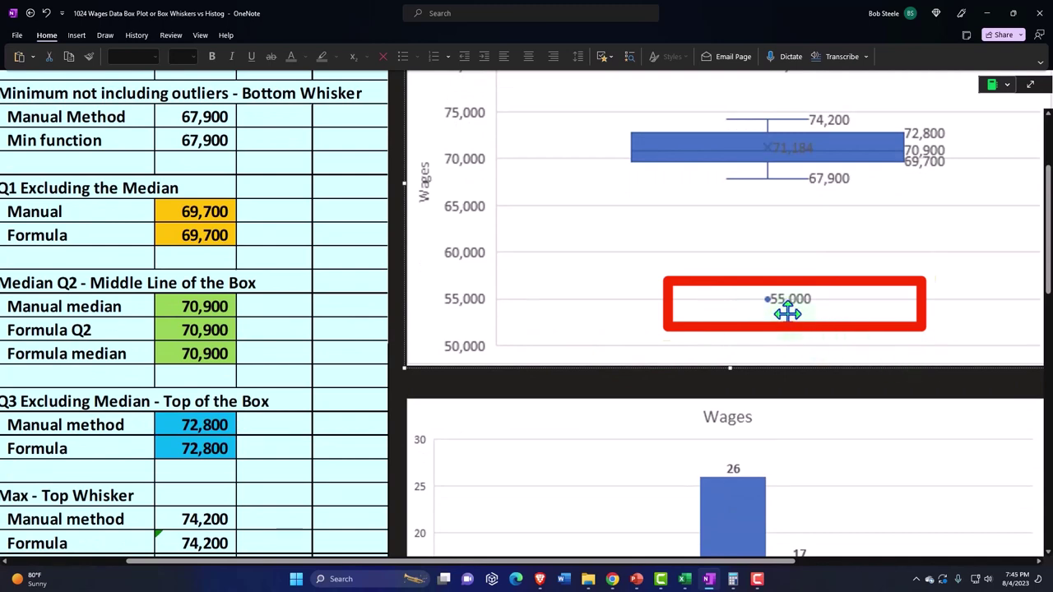
scroll(399, 321, "down", 6)
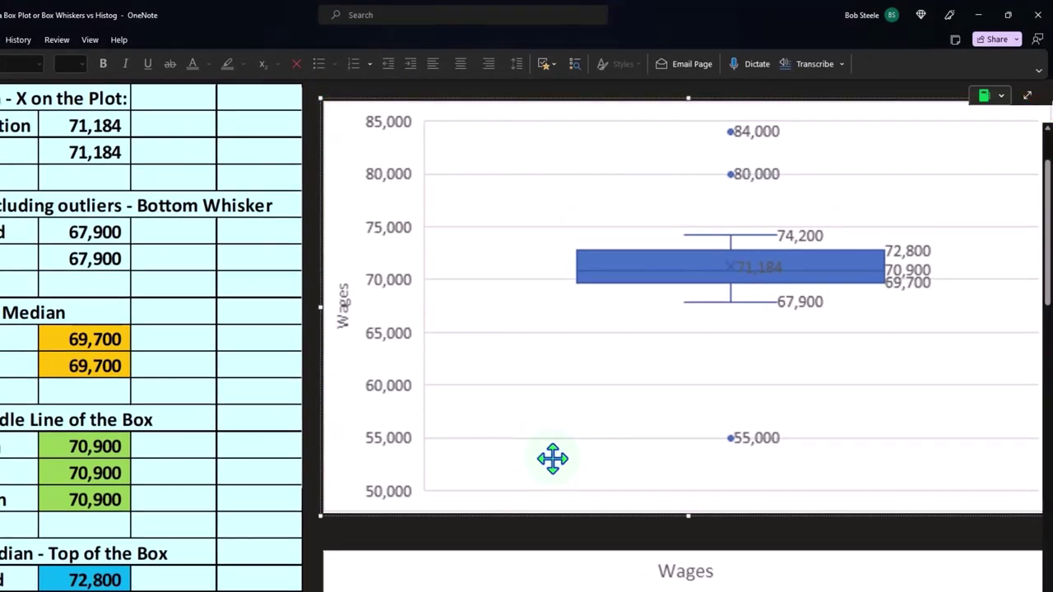
scroll(552, 458, "down", 5)
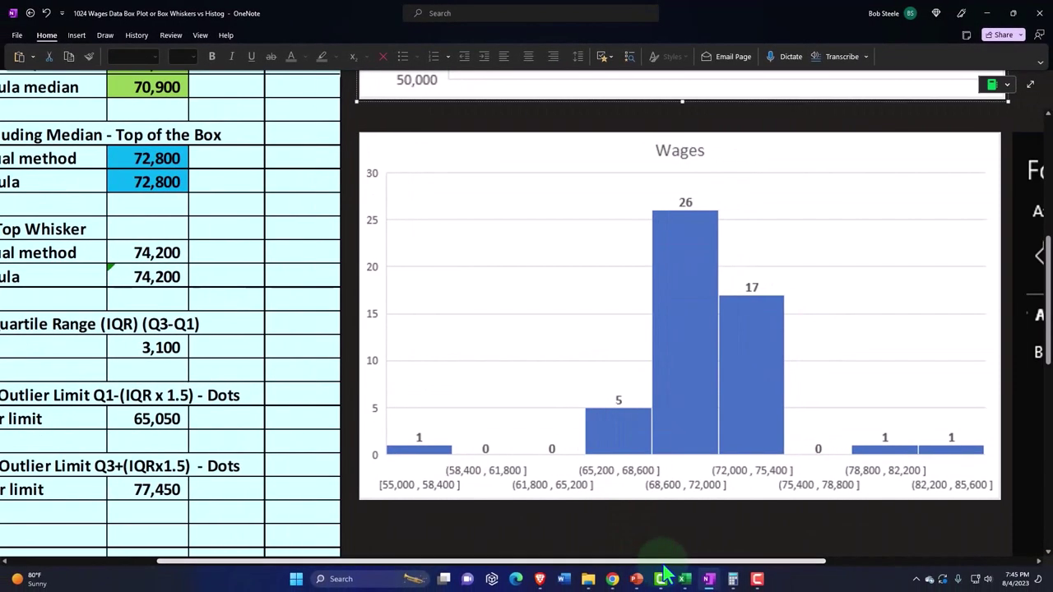
left_click_drag(665, 562, 518, 561)
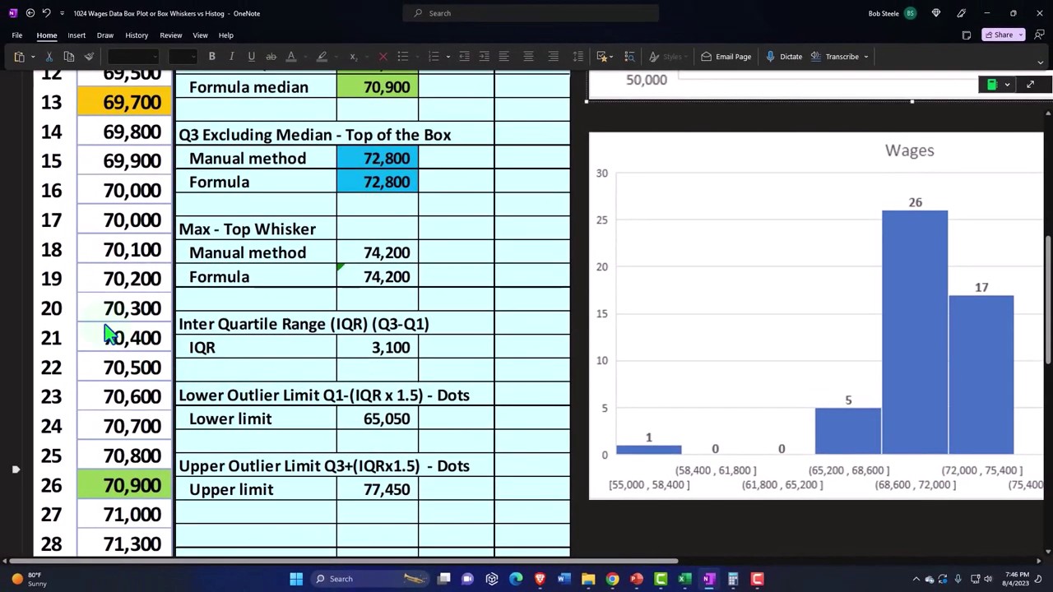
Step: Review the sorted wages list from the first to the last entry, including the highlighted outliers and quartile values
scroll(107, 333, "up", 6)
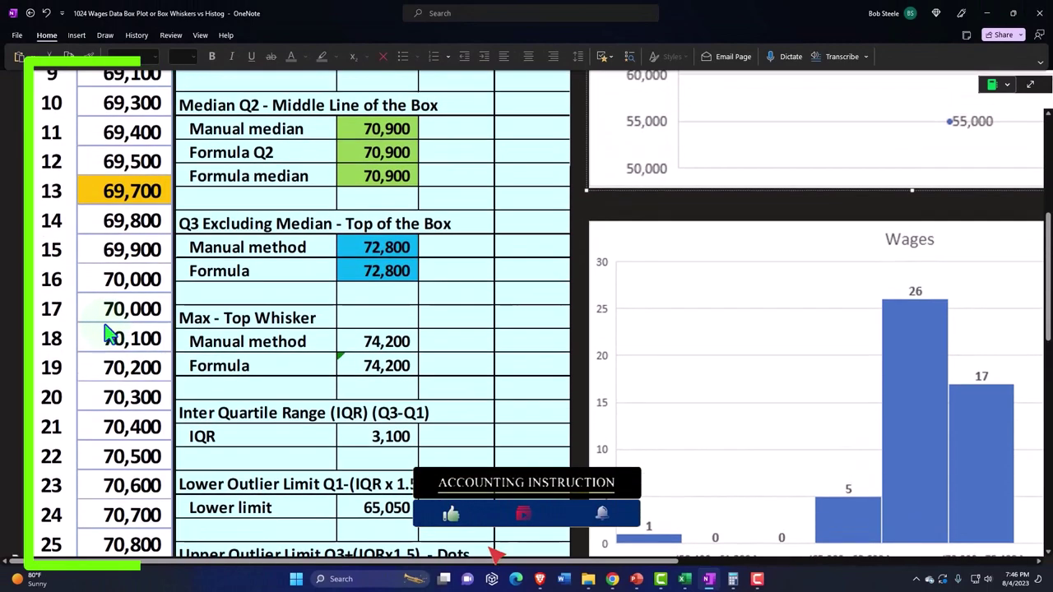
scroll(107, 329, "up", 2)
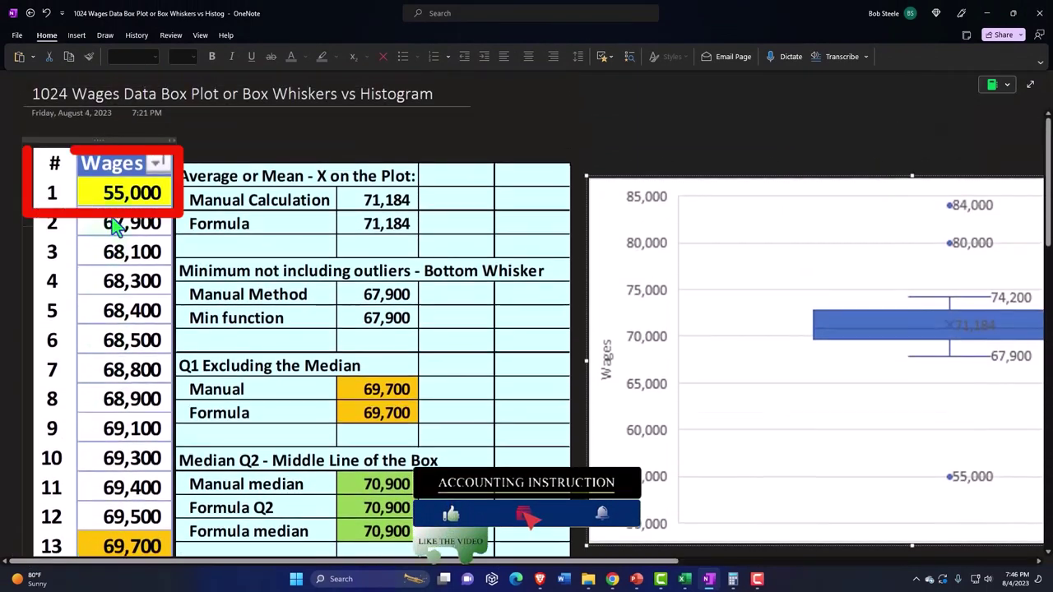
scroll(120, 220, "down", 3)
scroll(121, 221, "down", 15)
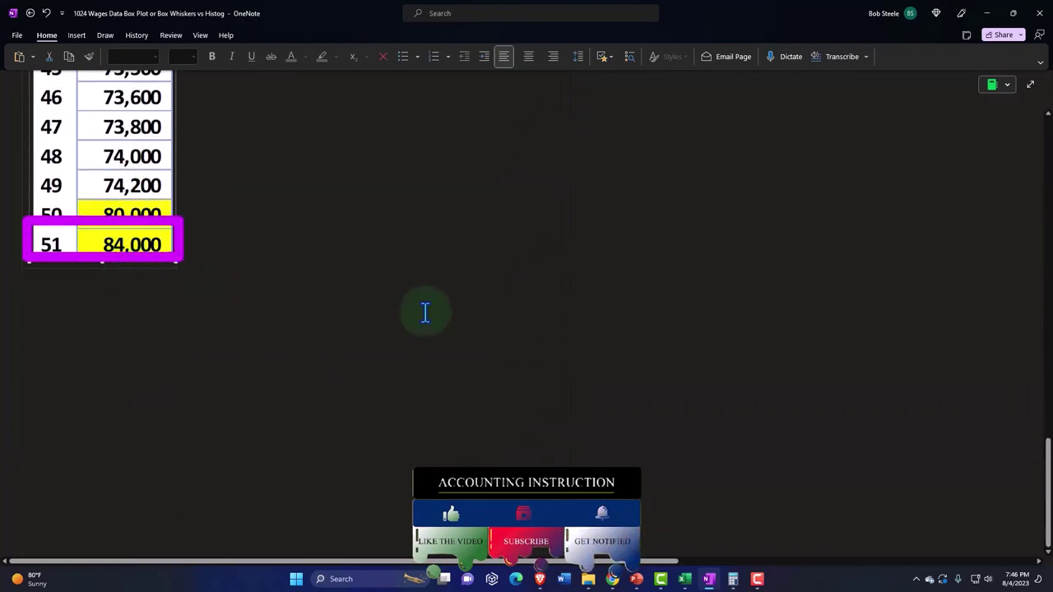
scroll(426, 310, "up", 12)
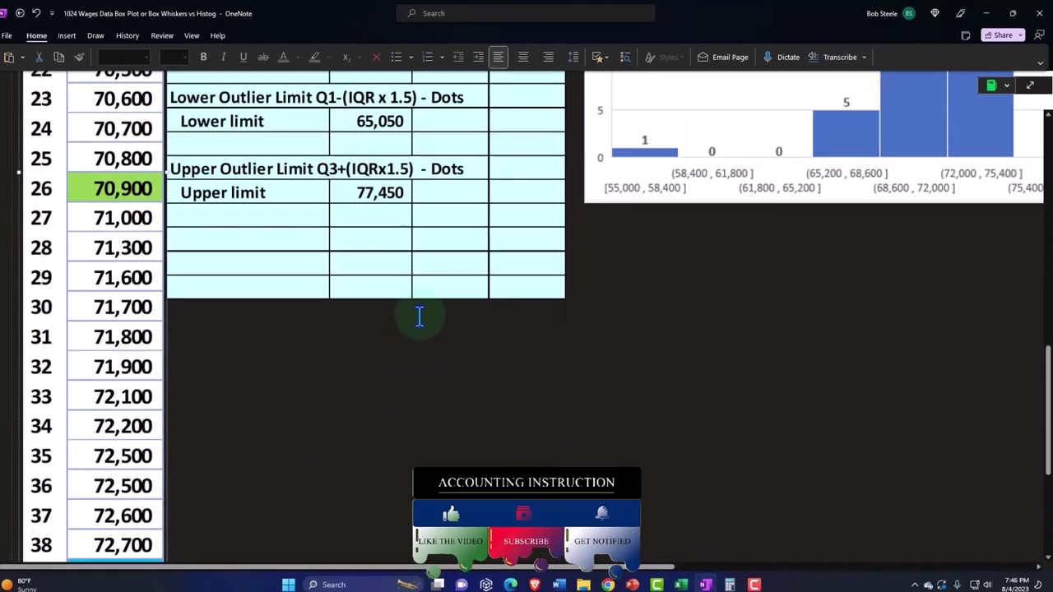
scroll(419, 315, "up", 3)
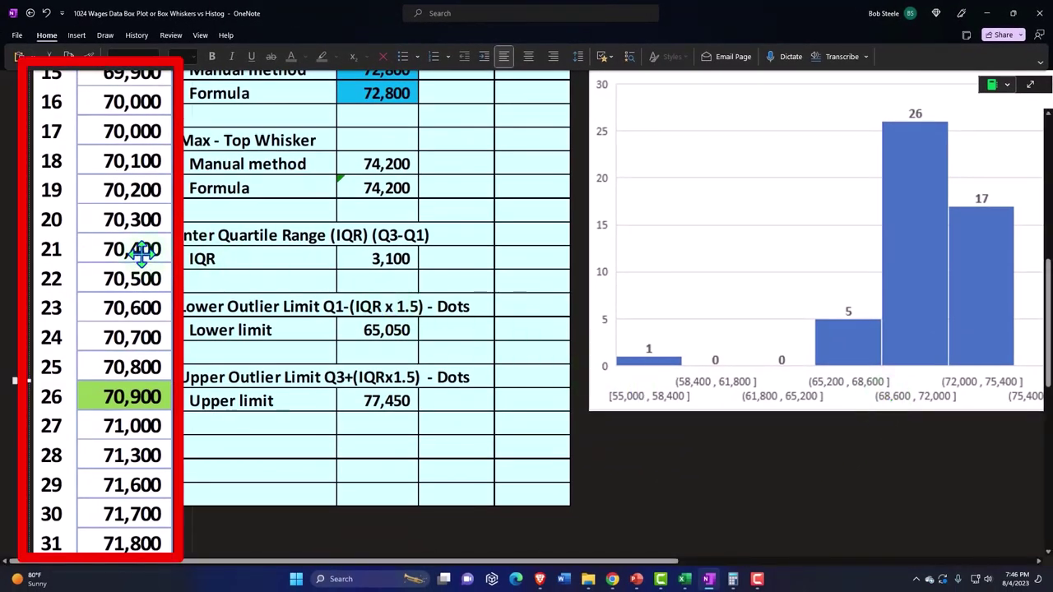
scroll(142, 255, "down", 10)
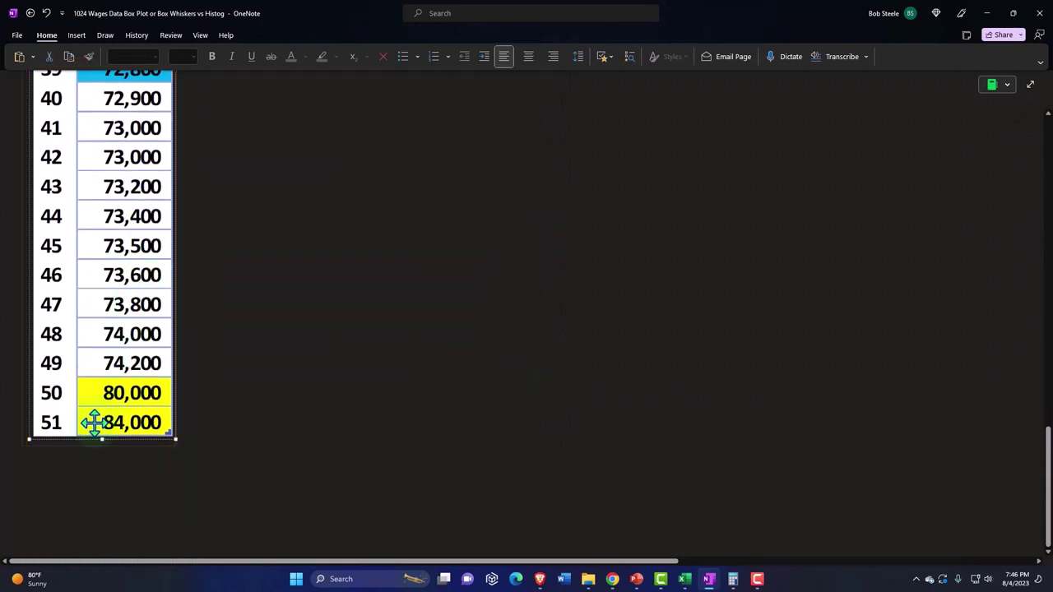
scroll(458, 402, "up", 8)
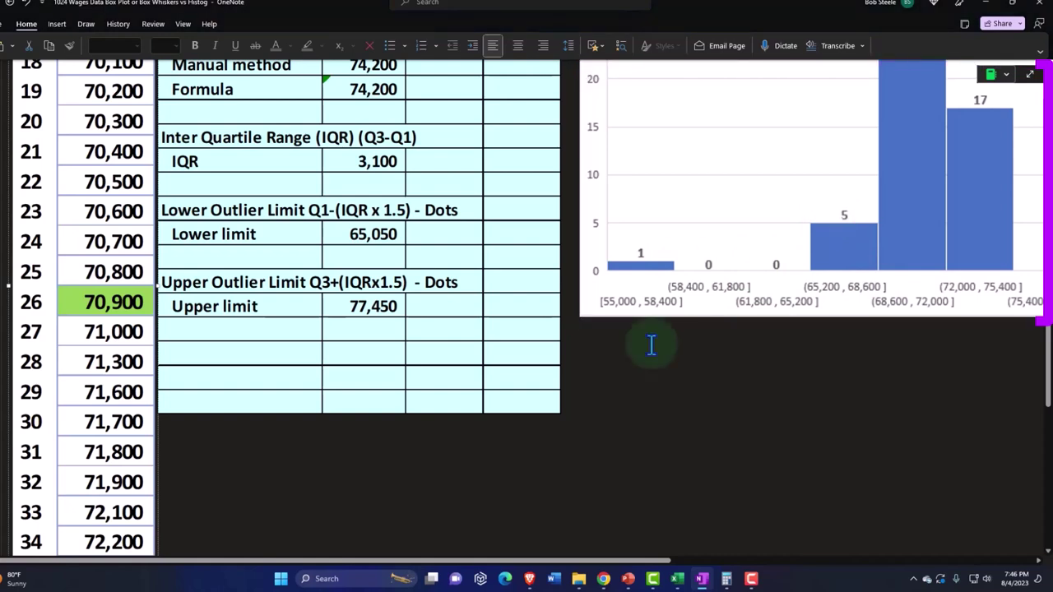
scroll(472, 385, "down", 5)
scroll(454, 383, "down", 2)
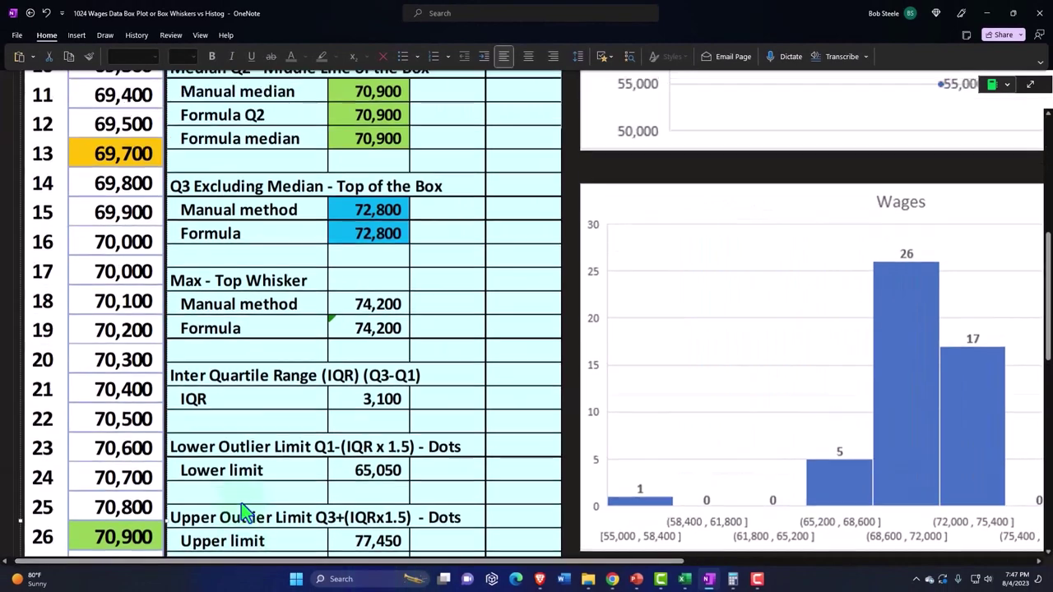
Step: Relate the wages data to the calculated mean, quartiles and outlier limits and to both charts
scroll(242, 510, "up", 5)
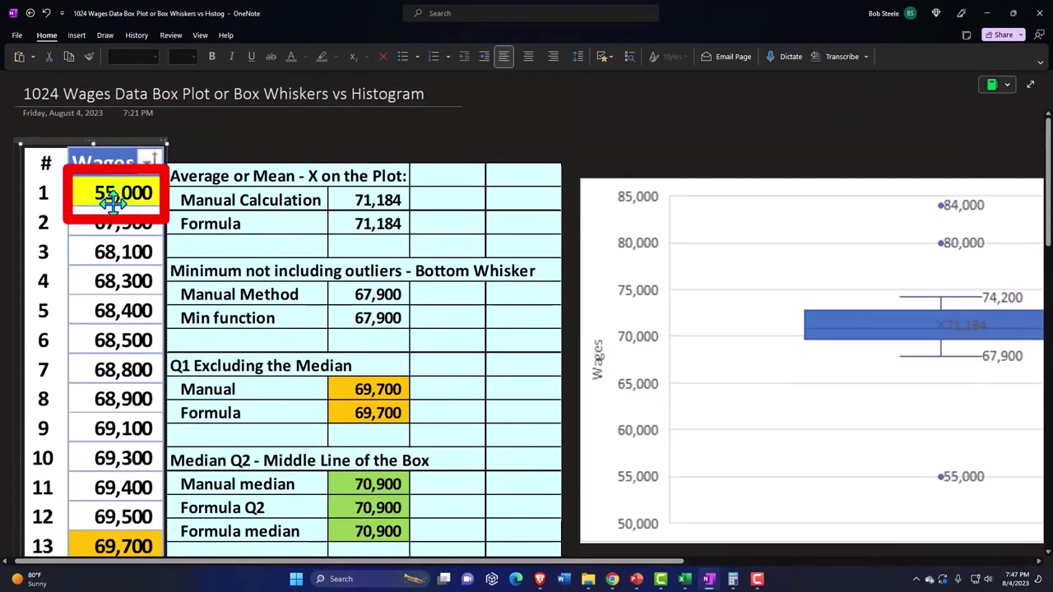
scroll(679, 302, "down", 6)
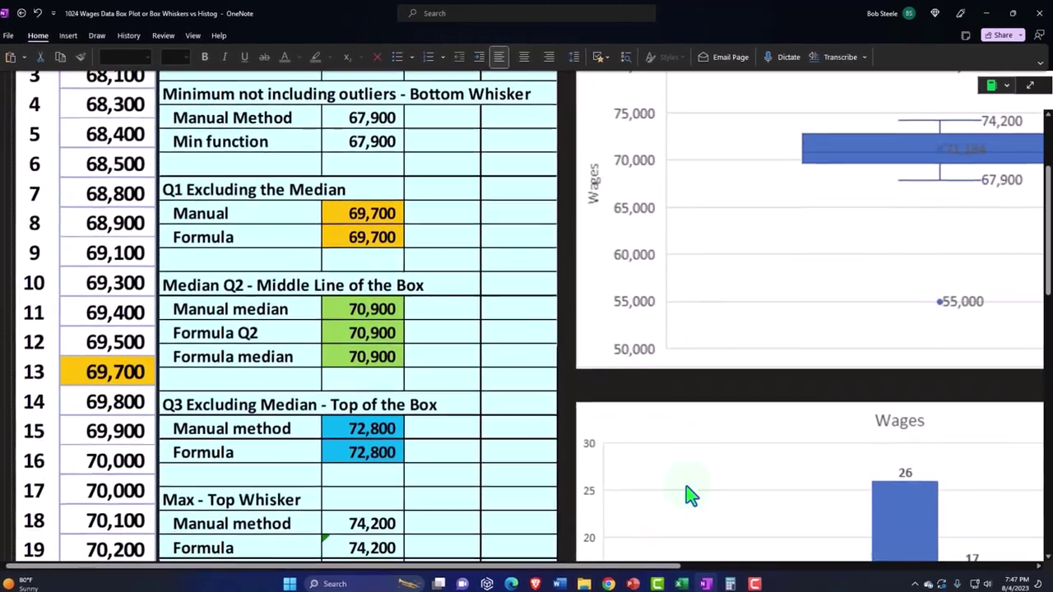
scroll(694, 498, "down", 4)
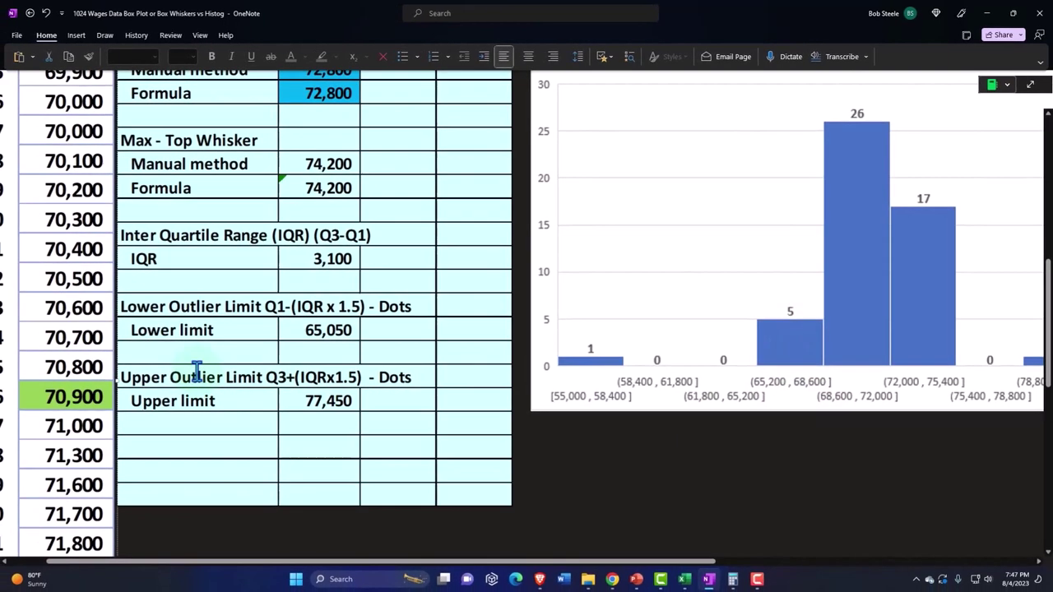
scroll(131, 354, "up", 5)
scroll(135, 358, "up", 1)
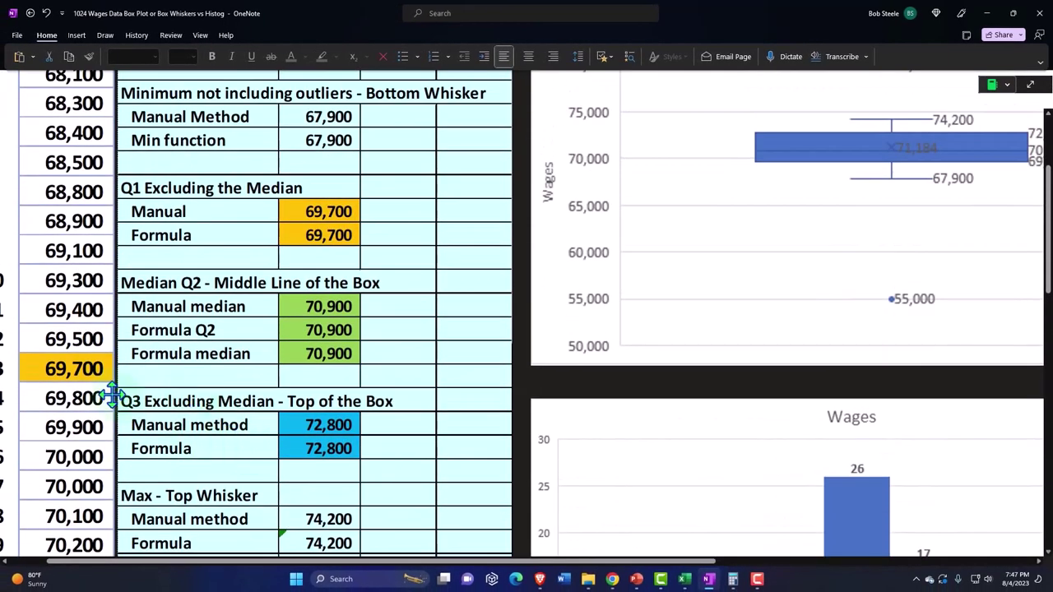
scroll(82, 354, "up", 3)
scroll(74, 275, "up", 2)
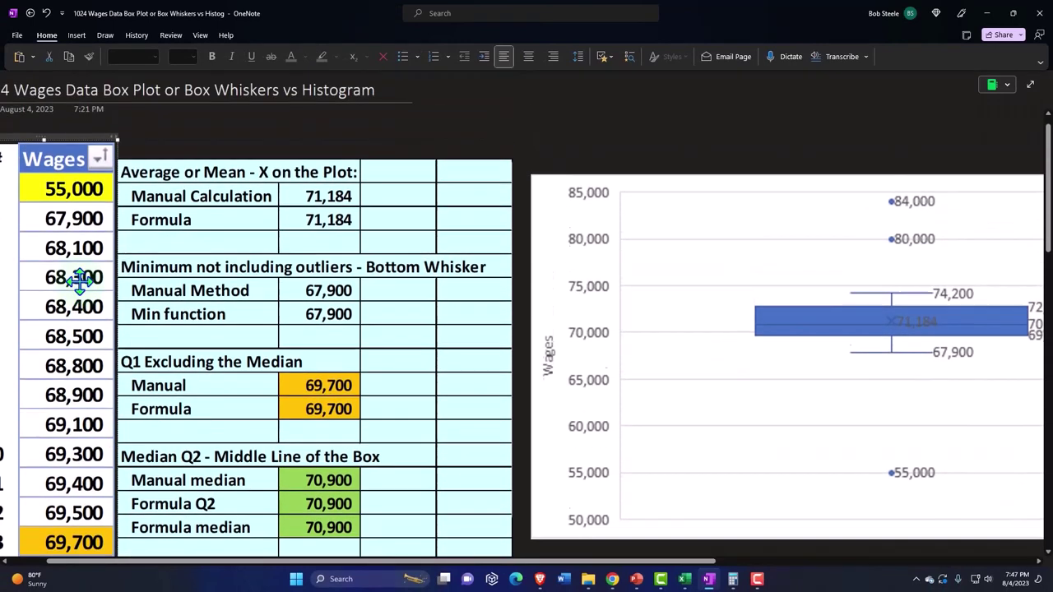
scroll(74, 247, "down", 2)
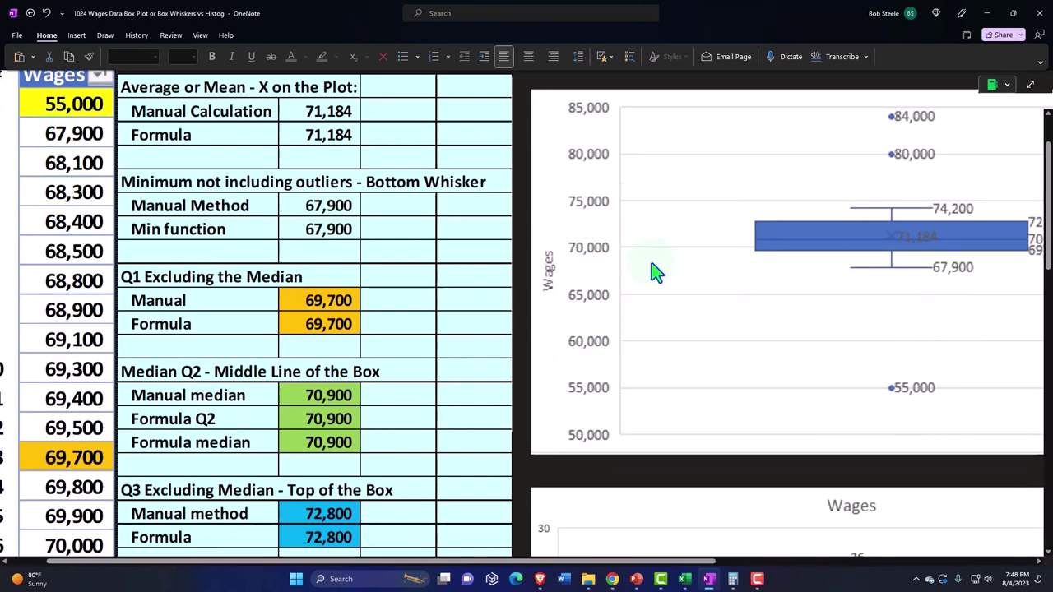
scroll(693, 305, "down", 5)
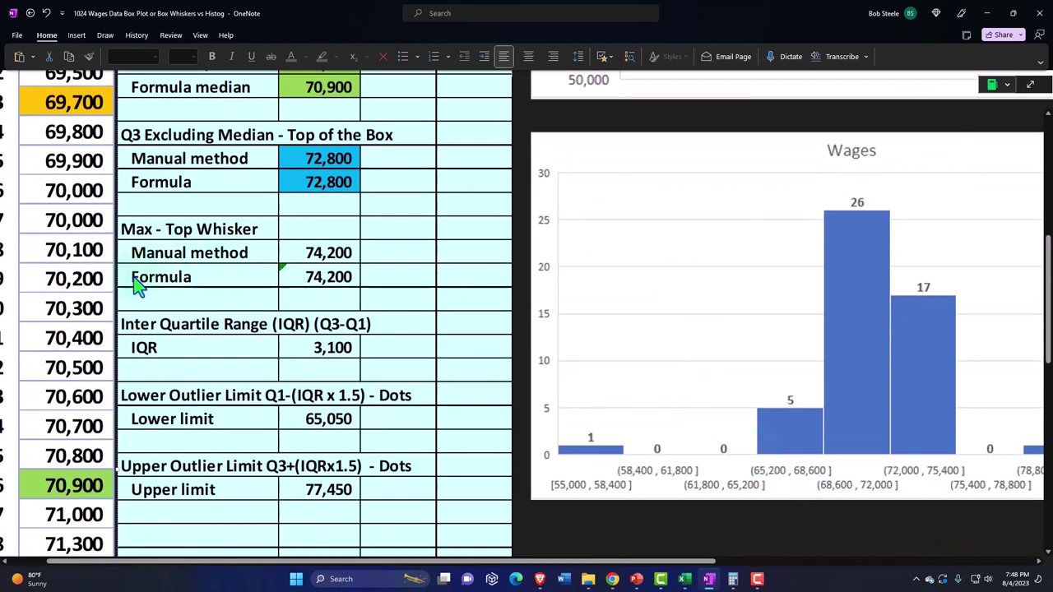
scroll(132, 288, "up", 4)
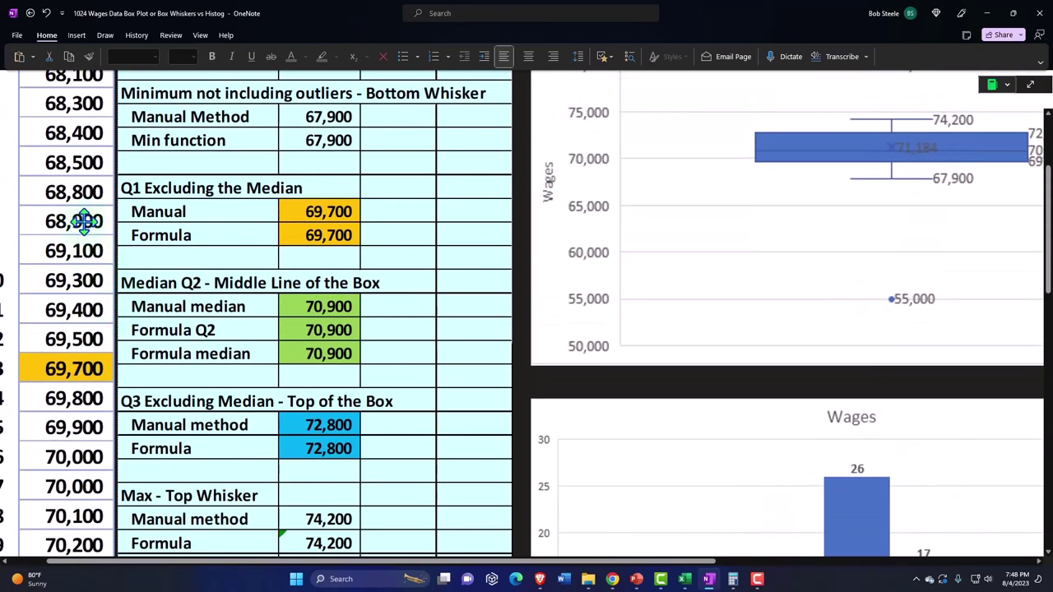
scroll(84, 221, "up", 3)
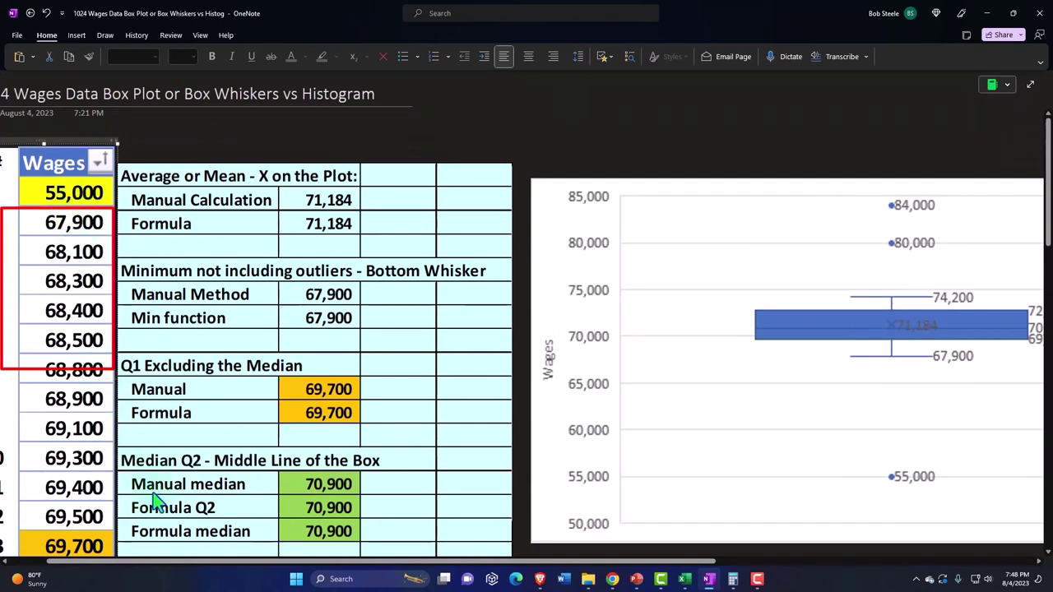
Step: Trace the sorted wages from the lowest to the highest entry and match each group to its histogram bin
left_click_drag(164, 562, 146, 564)
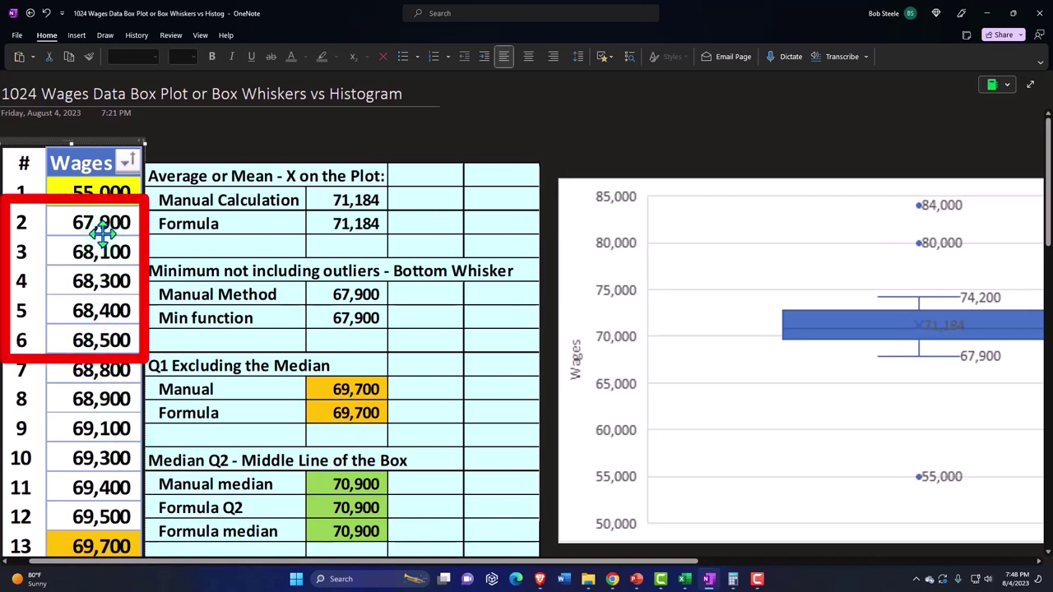
scroll(724, 258, "down", 5)
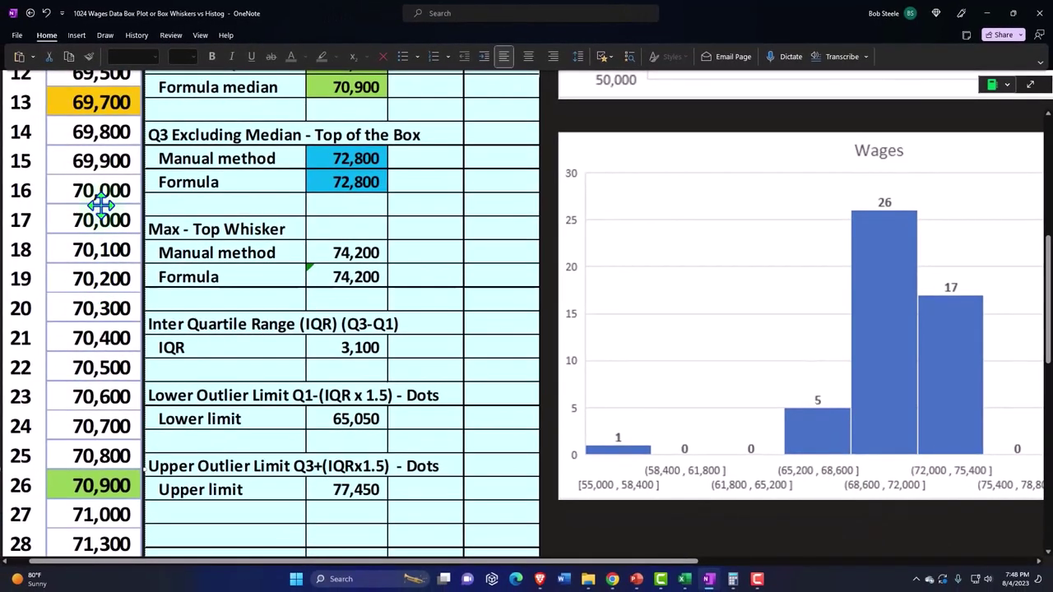
scroll(102, 198, "up", 2)
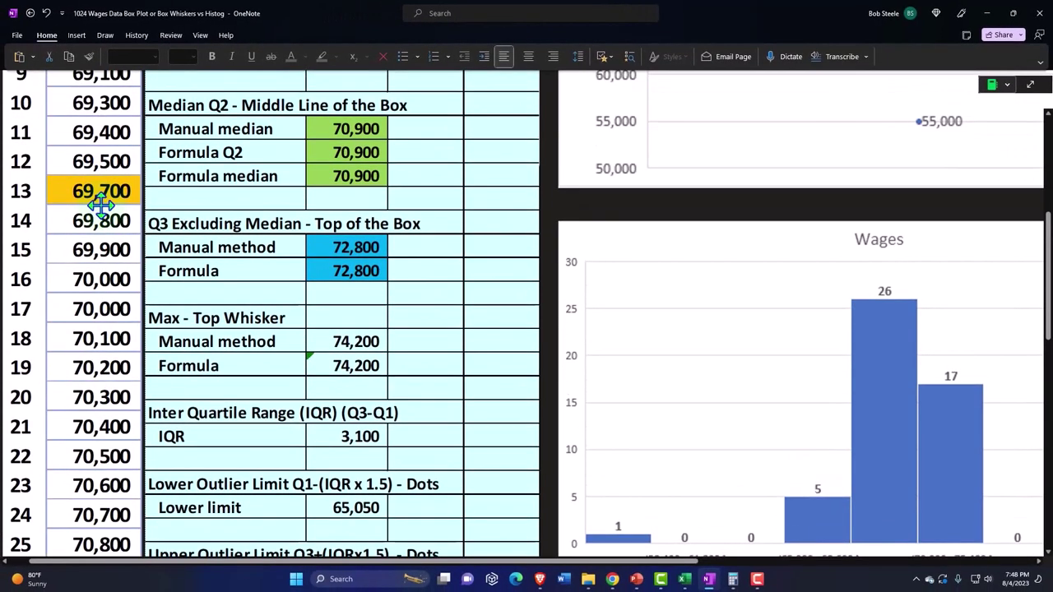
scroll(98, 206, "up", 2)
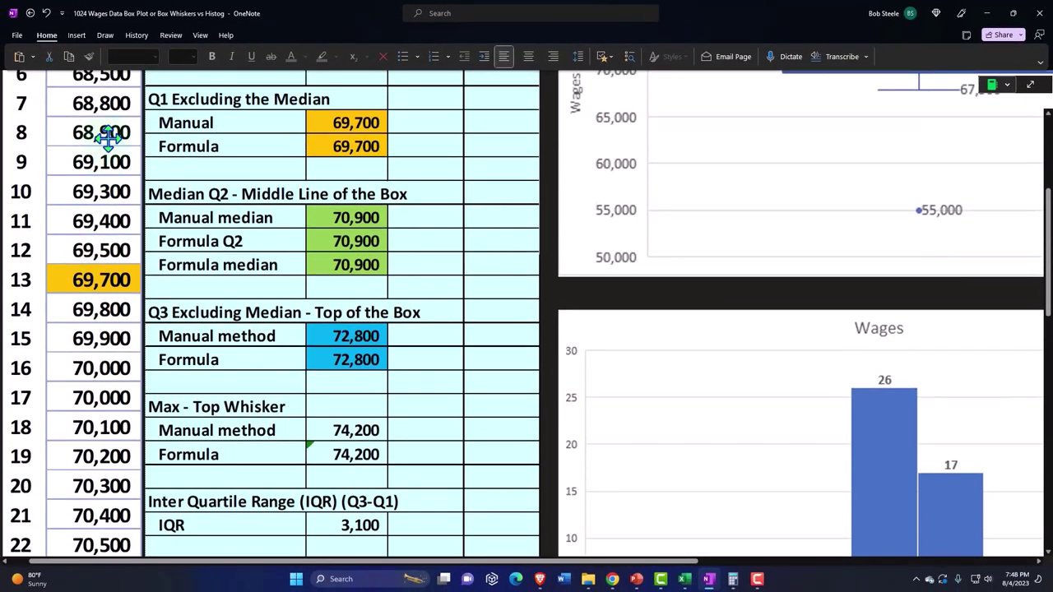
scroll(105, 230, "down", 5)
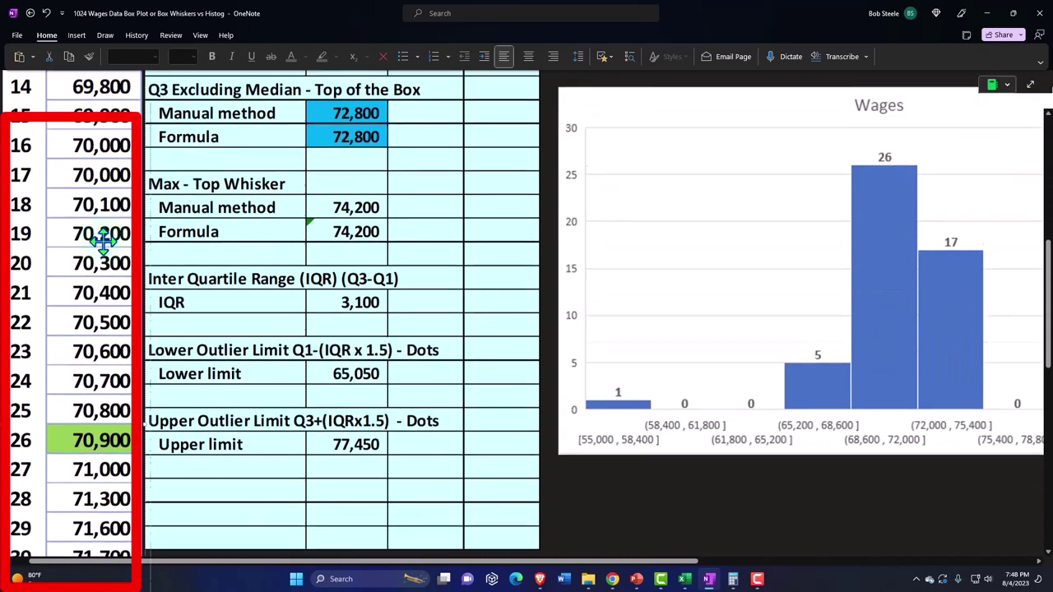
scroll(103, 238, "down", 6)
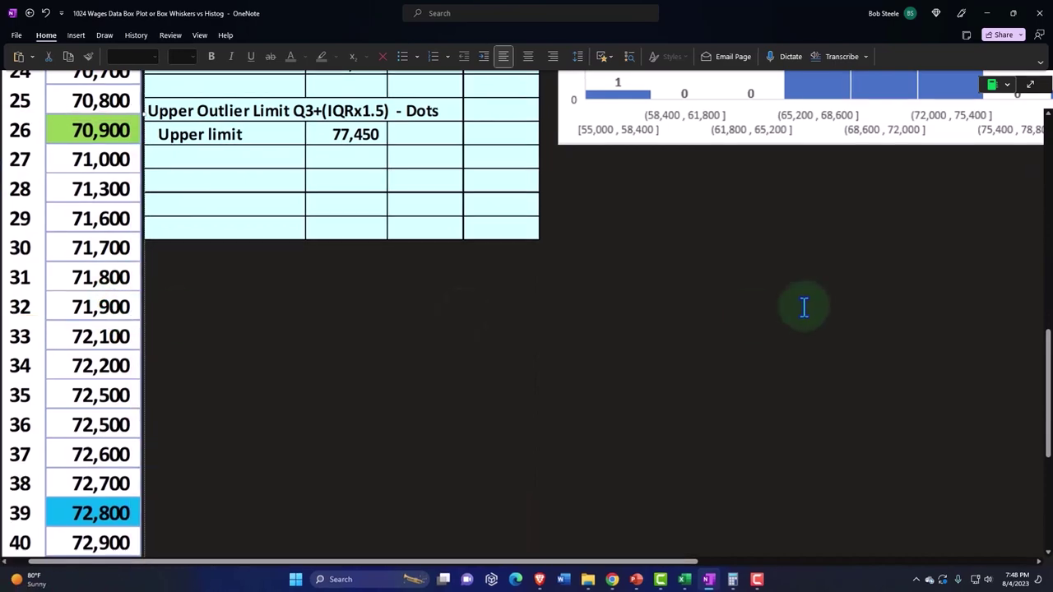
scroll(803, 307, "up", 5)
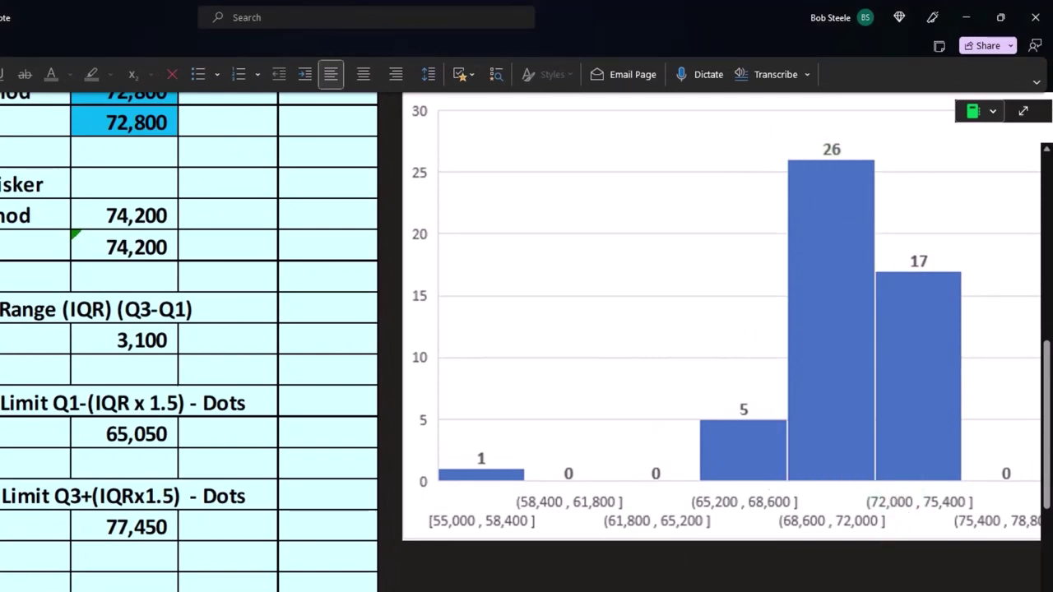
scroll(55, 414, "down", 5)
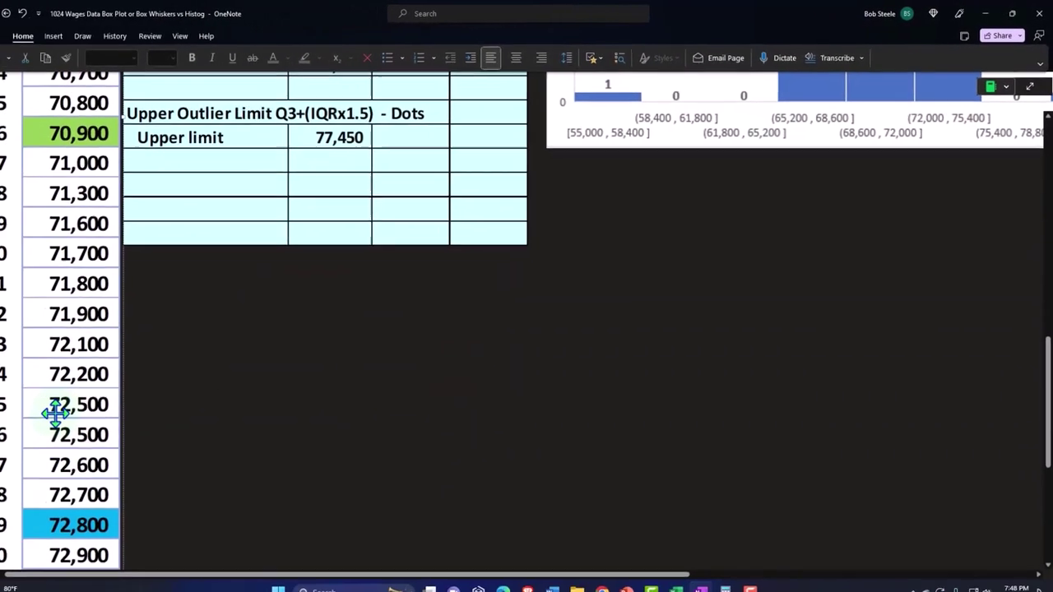
scroll(55, 414, "down", 3)
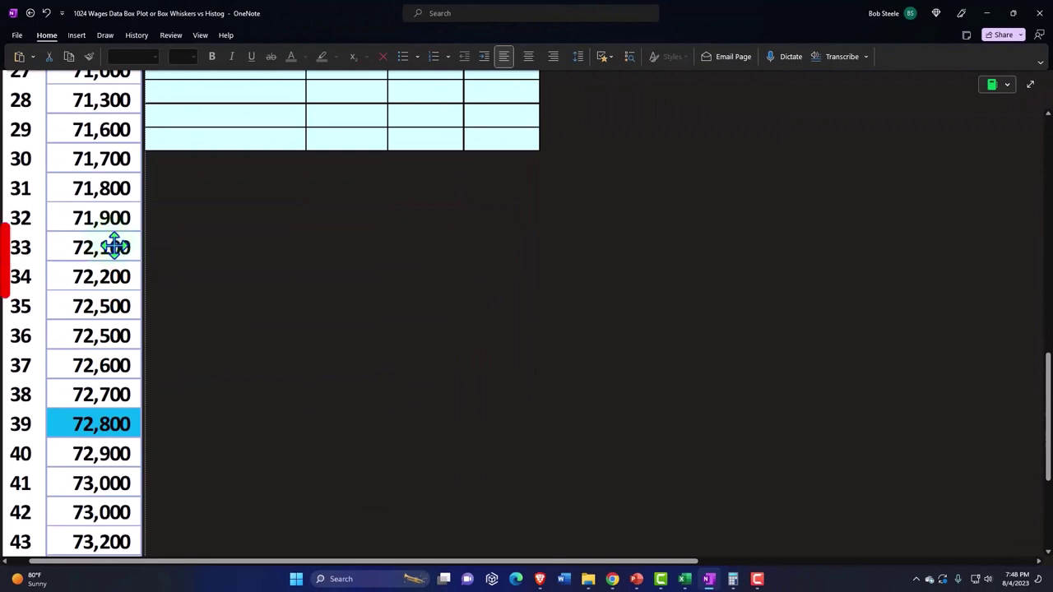
scroll(116, 279, "down", 5)
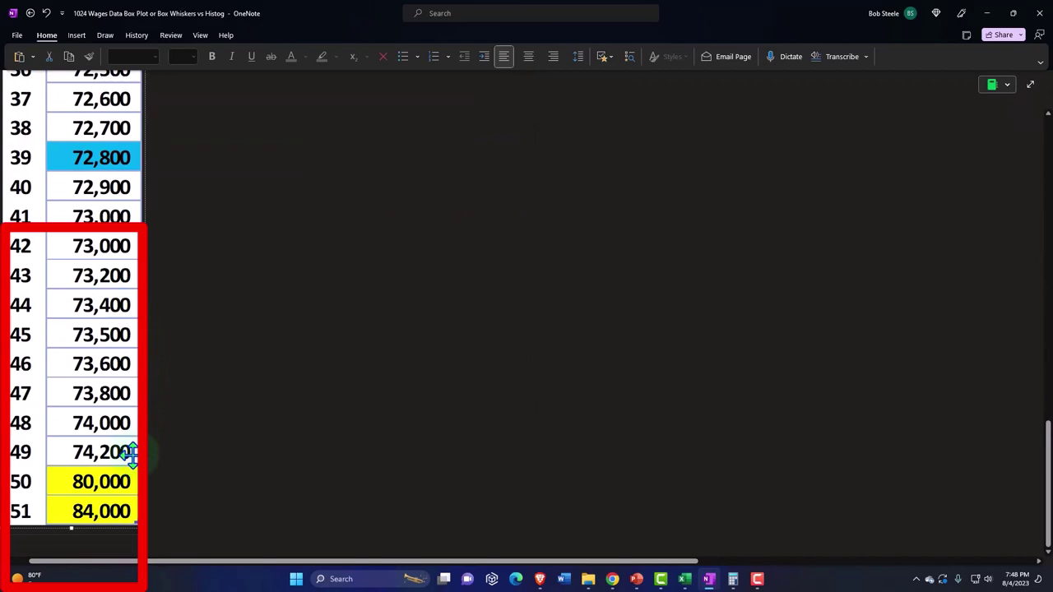
scroll(517, 430, "up", 8)
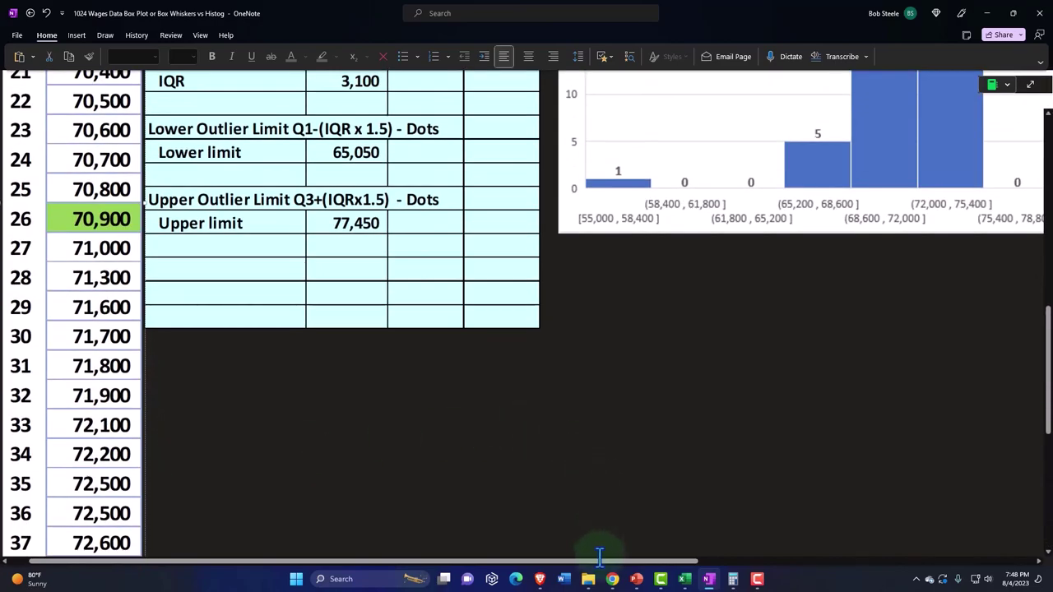
Step: Compare the wages histogram's spread and outlying bins with the box plot and the quartile and outlier calculations
scroll(600, 557, "right", 3)
scroll(771, 423, "up", 3)
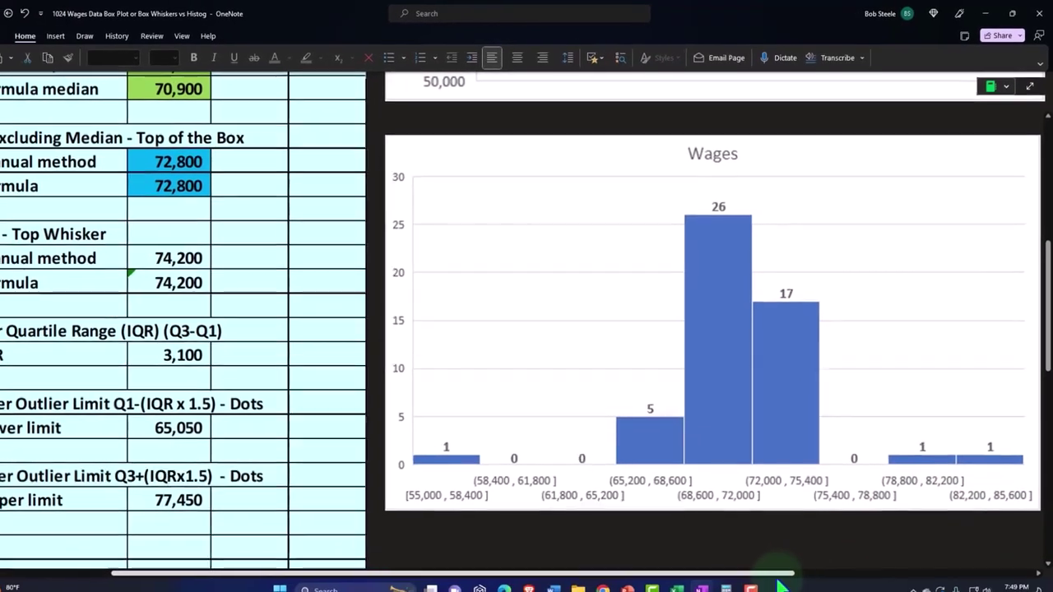
left_click_drag(782, 568, 837, 573)
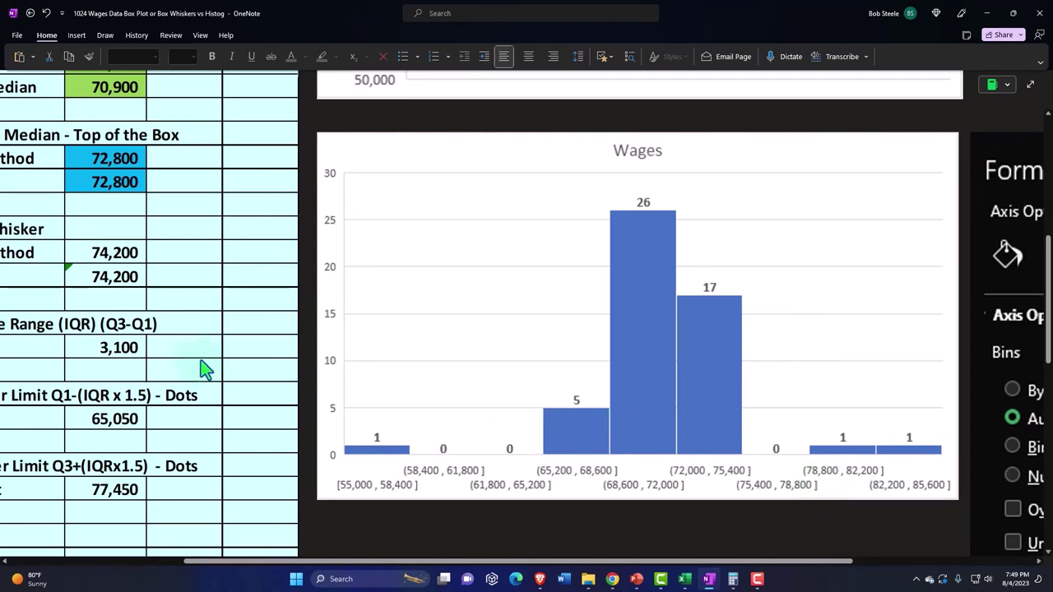
scroll(266, 362, "up", 9)
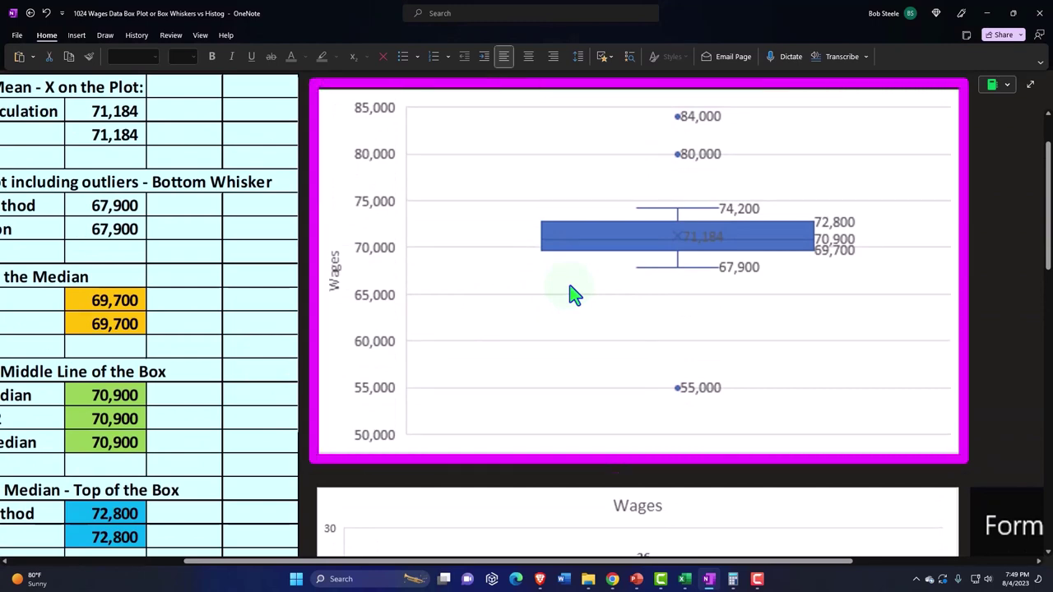
scroll(574, 294, "down", 9)
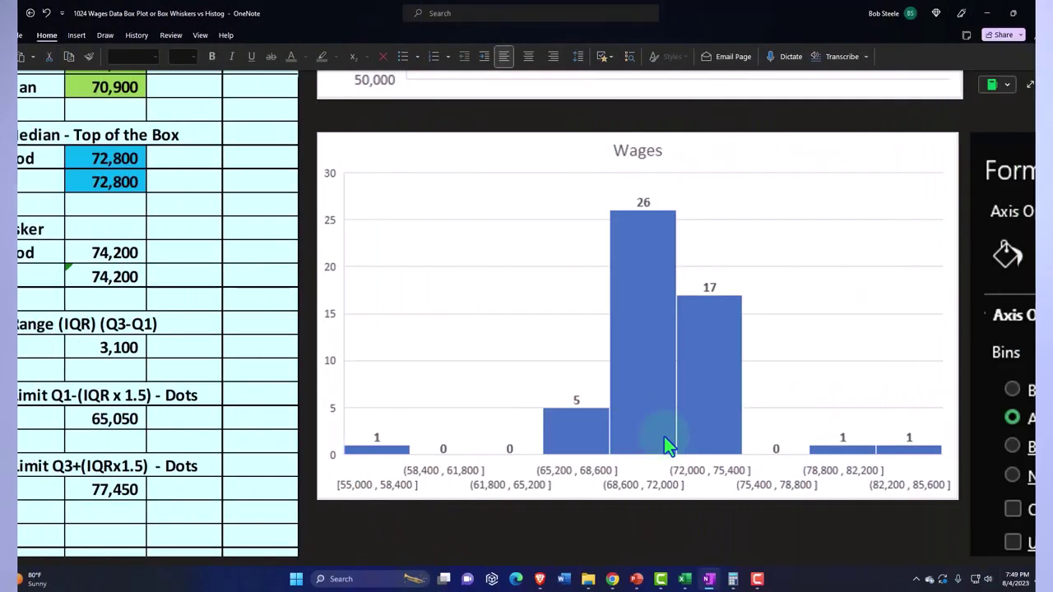
scroll(666, 444, "up", 5)
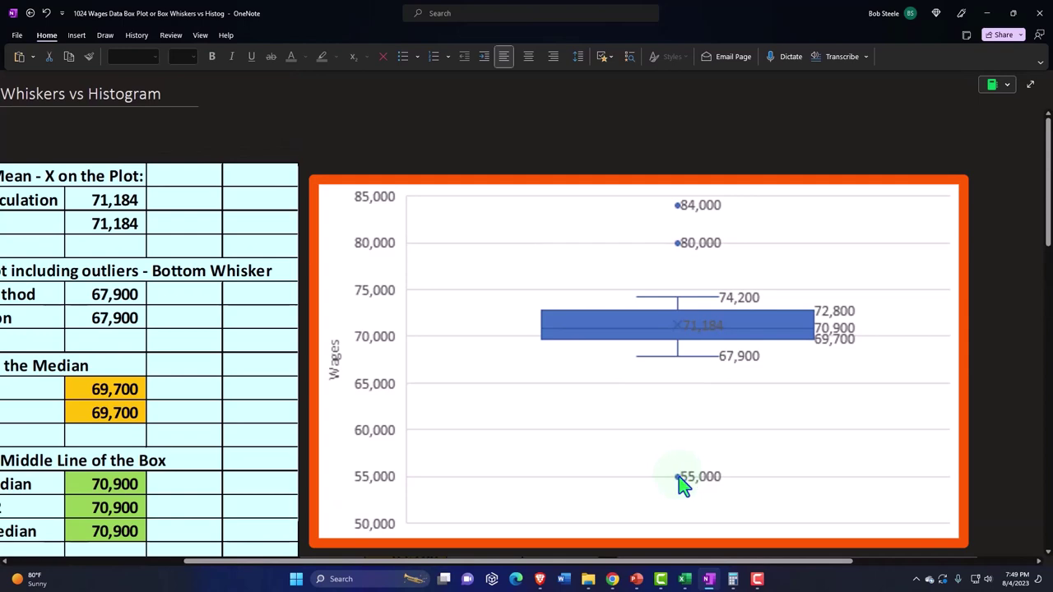
scroll(206, 443, "down", 3)
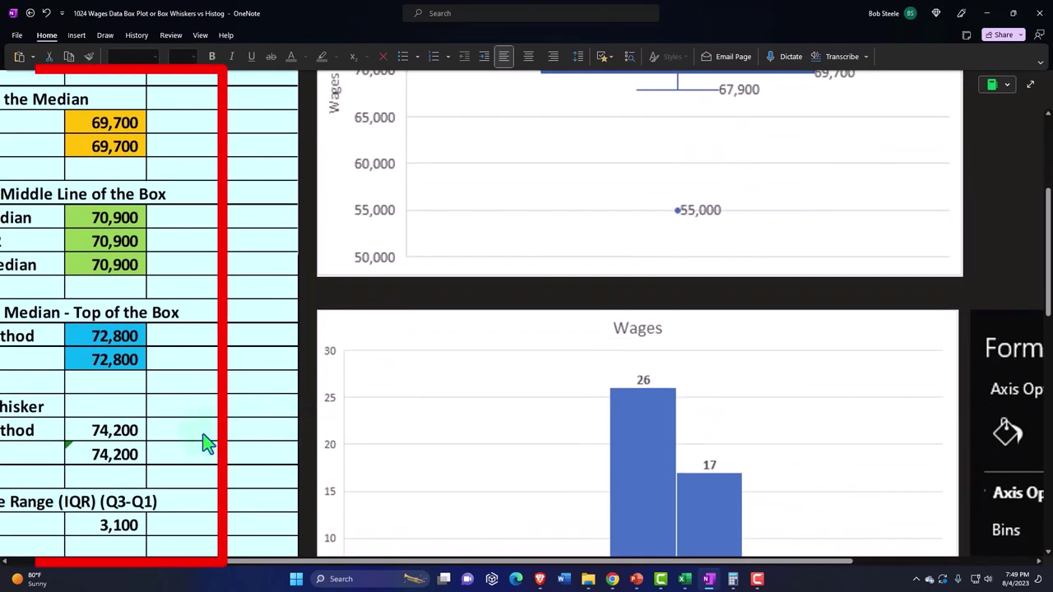
scroll(154, 436, "down", 1)
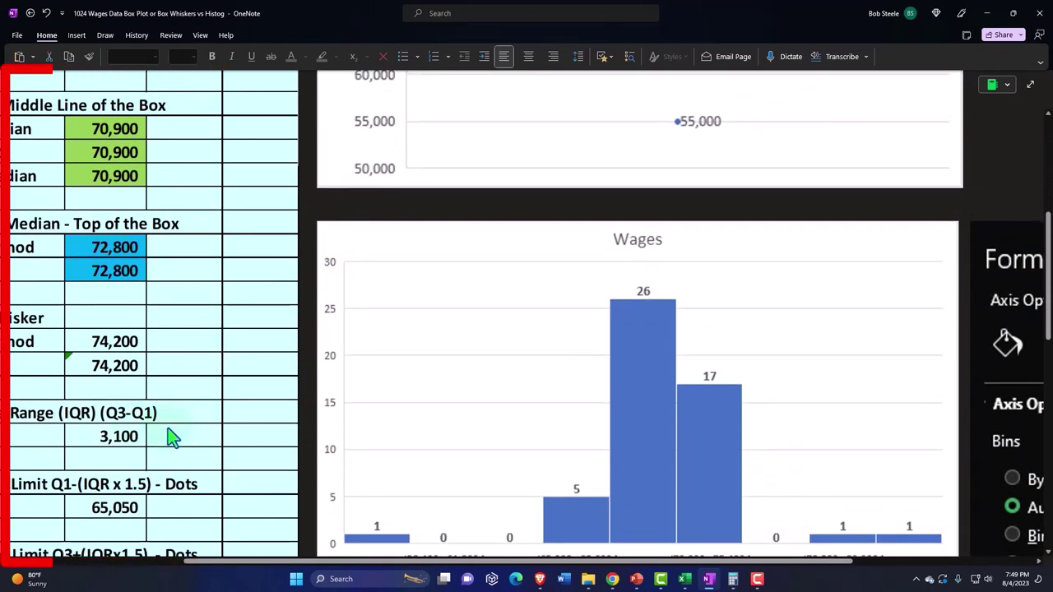
scroll(206, 428, "up", 3)
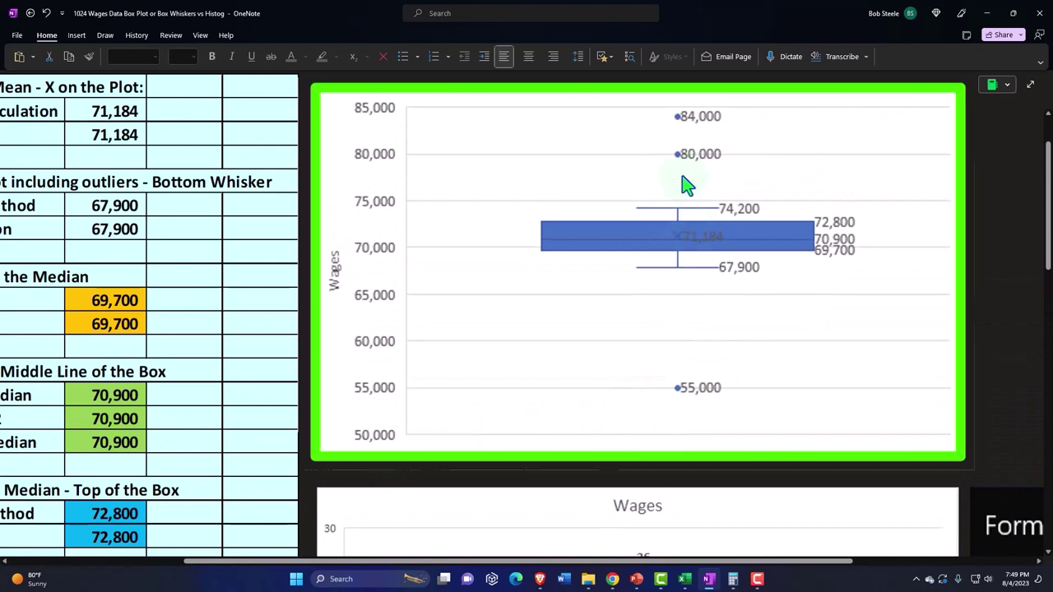
scroll(706, 220, "down", 4)
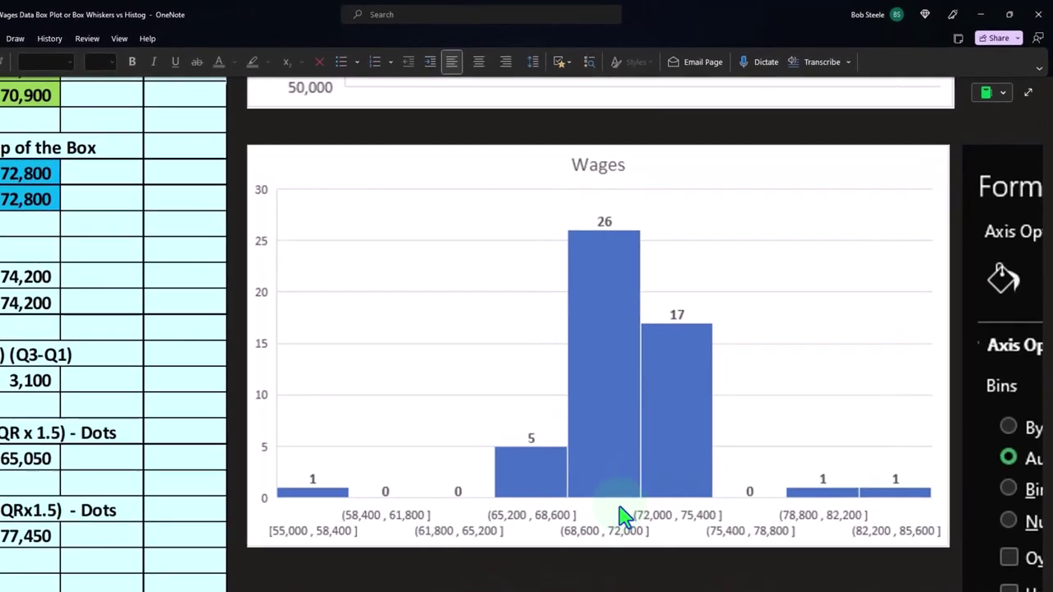
Step: Examine the Format Axis bin settings beside the histogram, relating them to the bin ranges, the wages list and the statistics
scroll(606, 531, "down", 4)
scroll(539, 481, "up", 2)
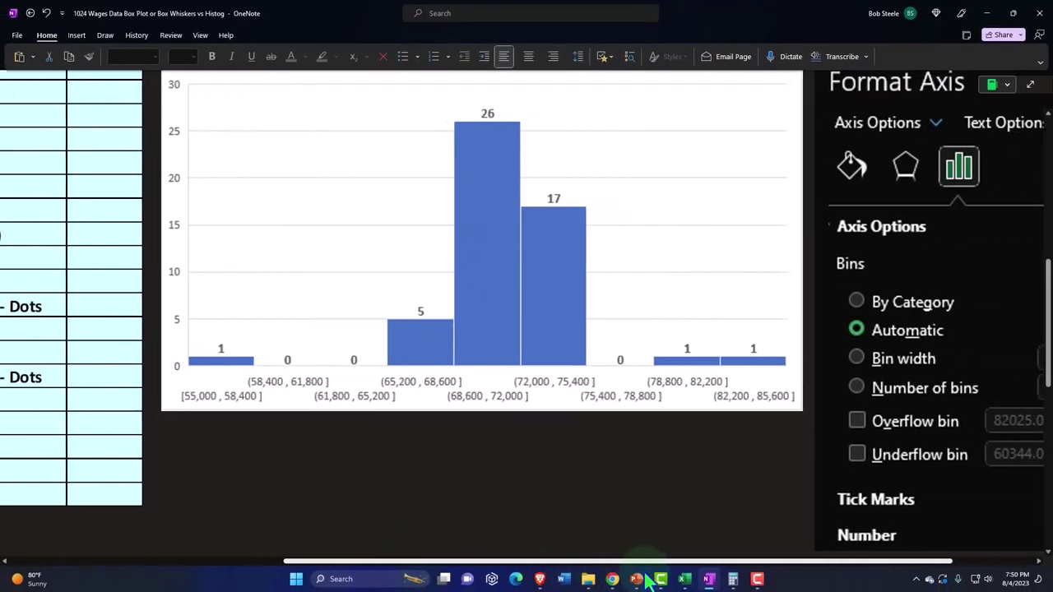
left_click_drag(647, 581, 712, 573)
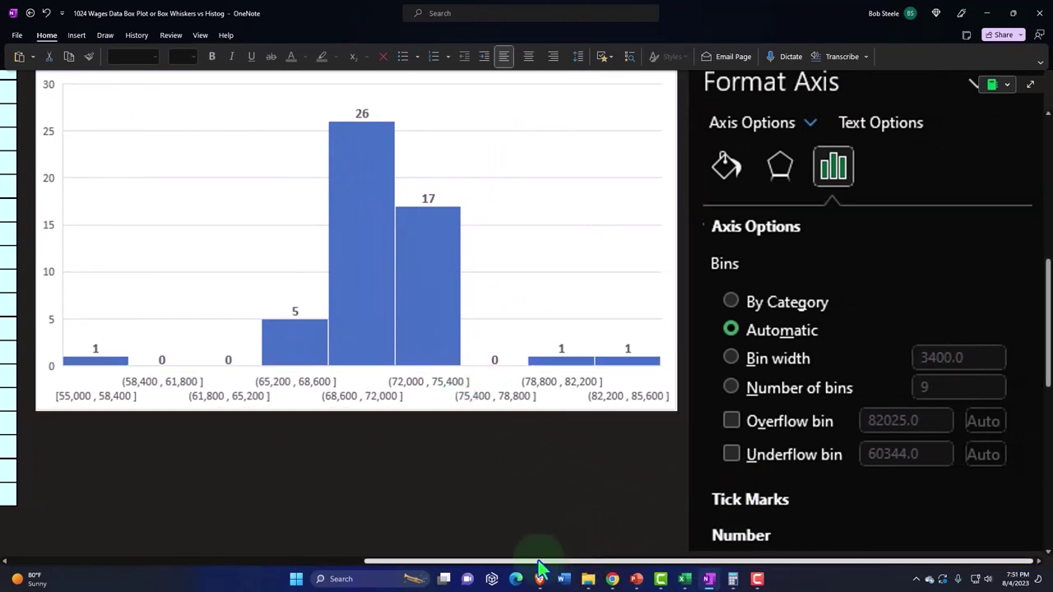
left_click_drag(541, 564, 293, 569)
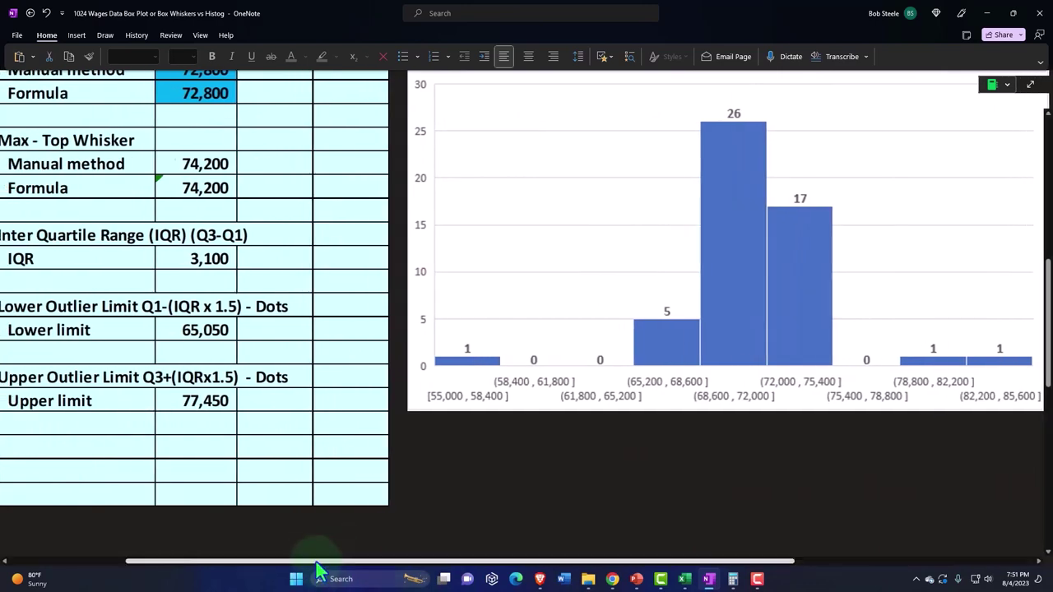
scroll(71, 512, "left", 4)
scroll(141, 420, "up", 1)
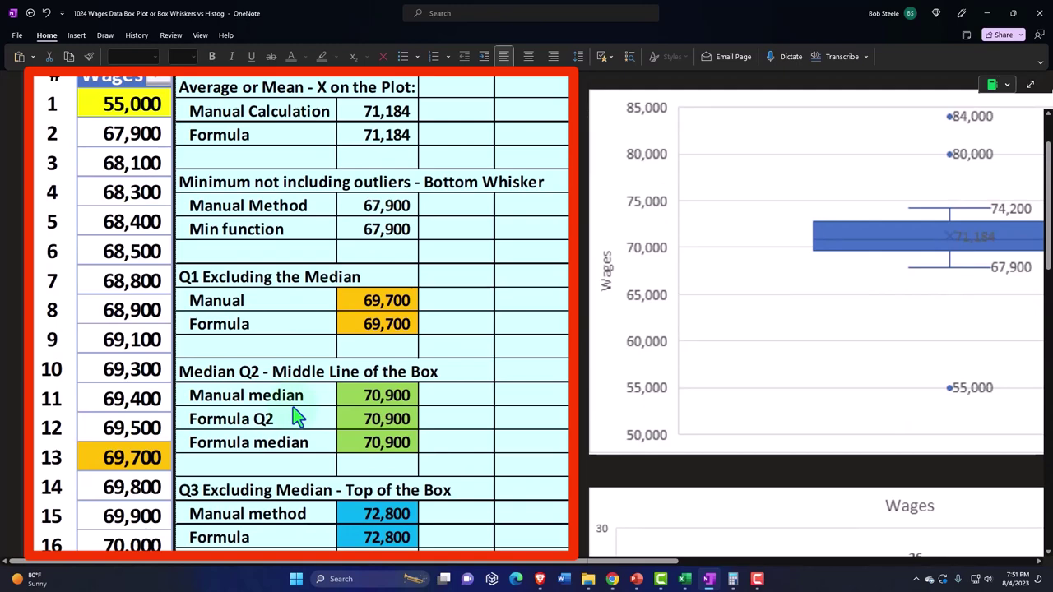
scroll(297, 417, "down", 3)
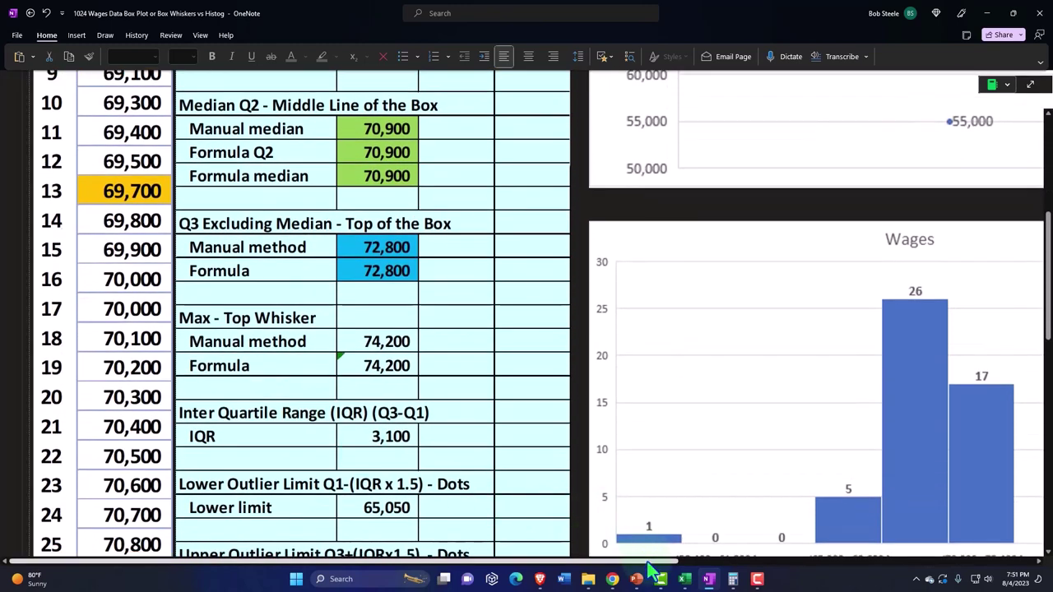
left_click_drag(650, 567, 848, 567)
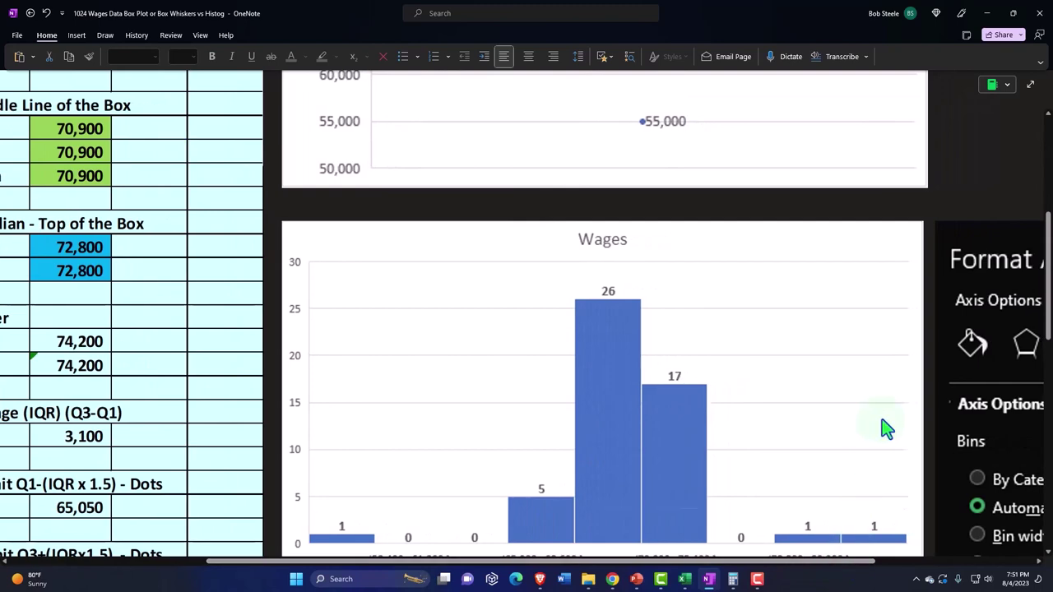
scroll(886, 427, "down", 2)
mouse_move(773, 412)
left_mouse_down()
mouse_move(357, 425)
mouse_move(424, 417)
left_mouse_up()
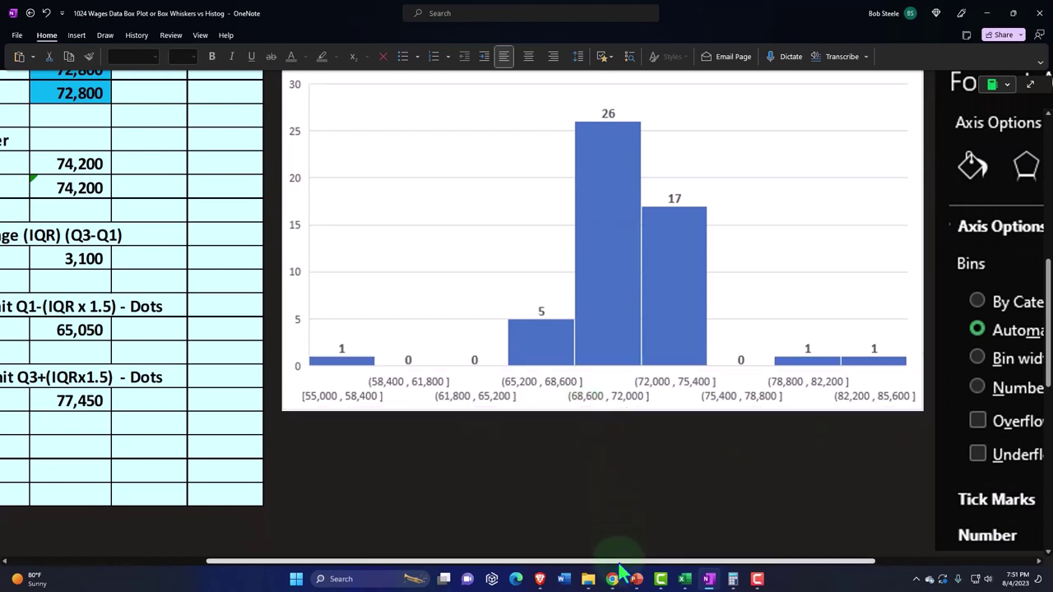
left_click_drag(629, 563, 777, 566)
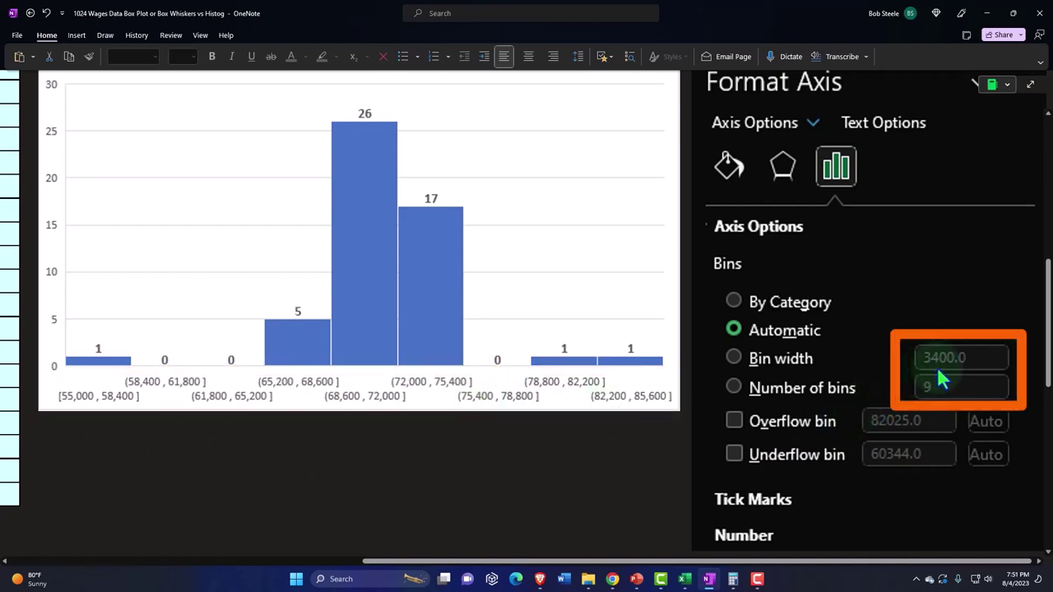
Step: Open Calculator and compute the width of the histogram's first bin as 58400 minus 55000
key("XF86Calculator")
mouse_move(802, 310)
left_mouse_down()
mouse_move(553, 301)
mouse_move(381, 319)
left_mouse_up()
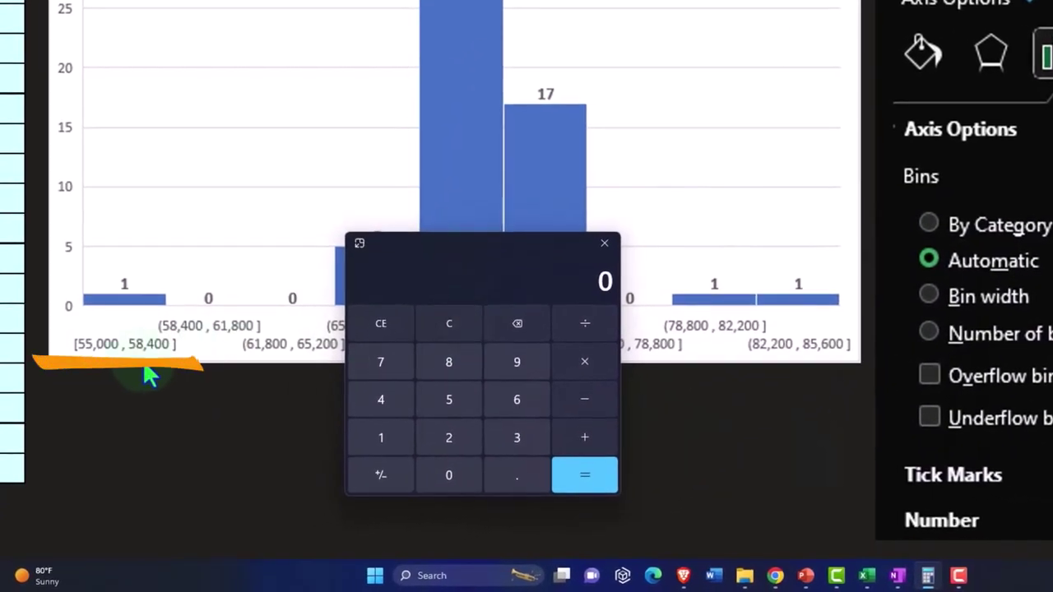
type("584")
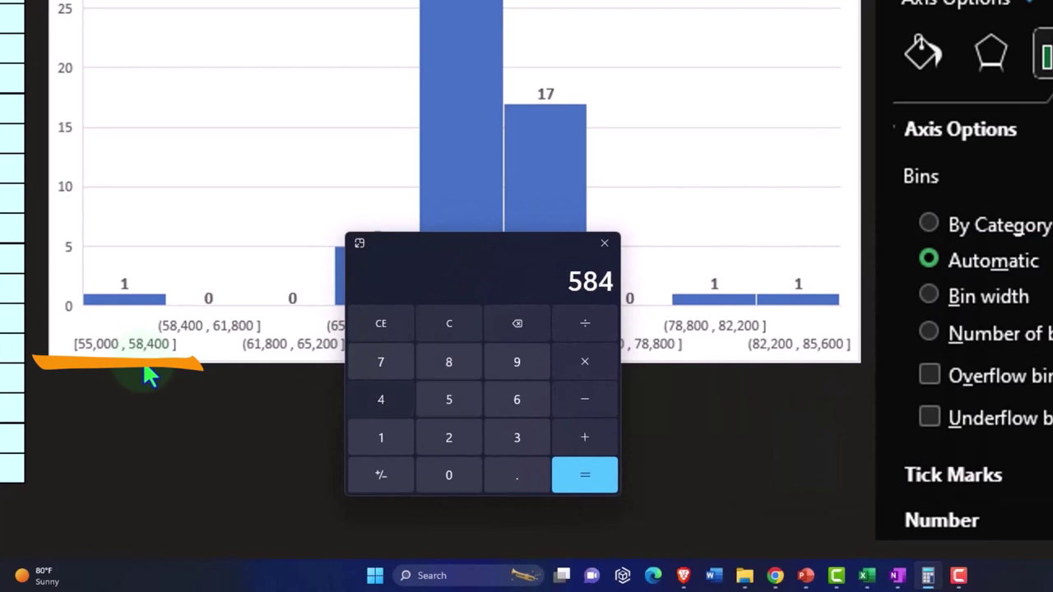
type("00-500")
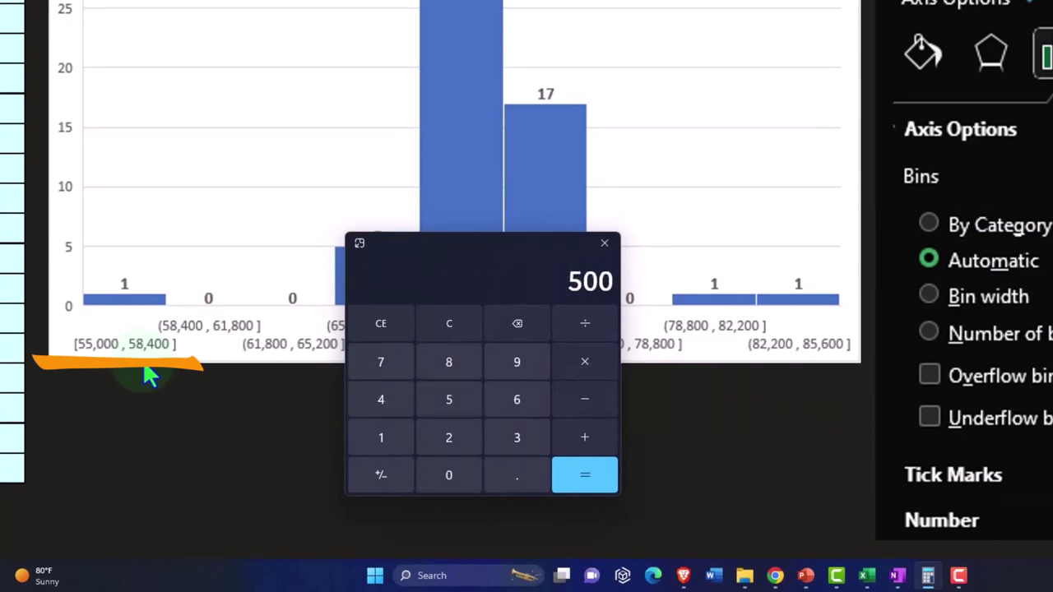
key("BackSpace")
key("BackSpace")
type("5000")
key("Return")
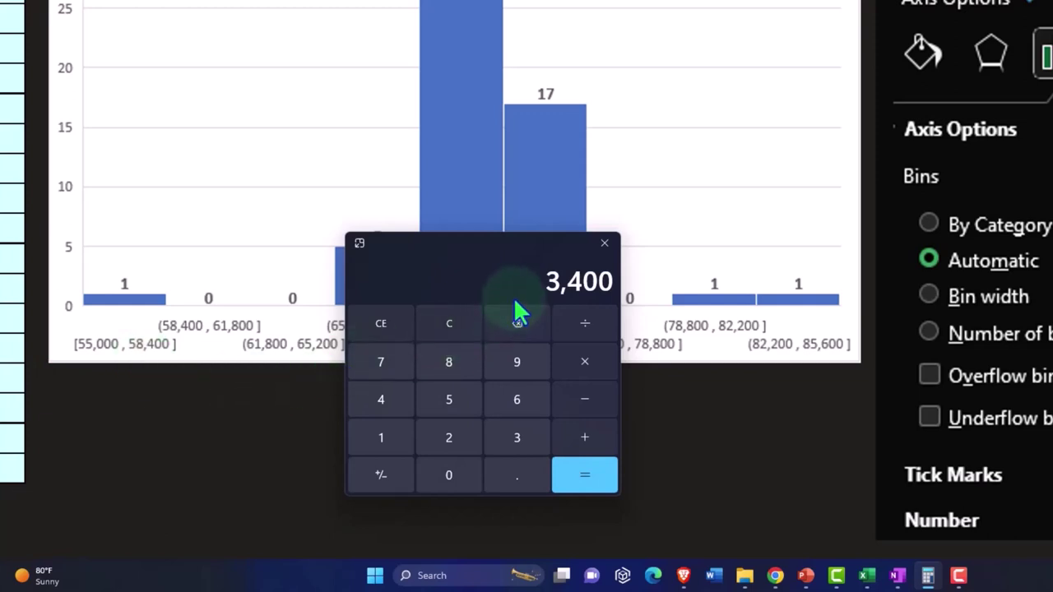
Step: Move the calculator clear of the histogram and bring the full chart and its Format Axis bin options into view
left_click_drag(470, 250, 590, 323)
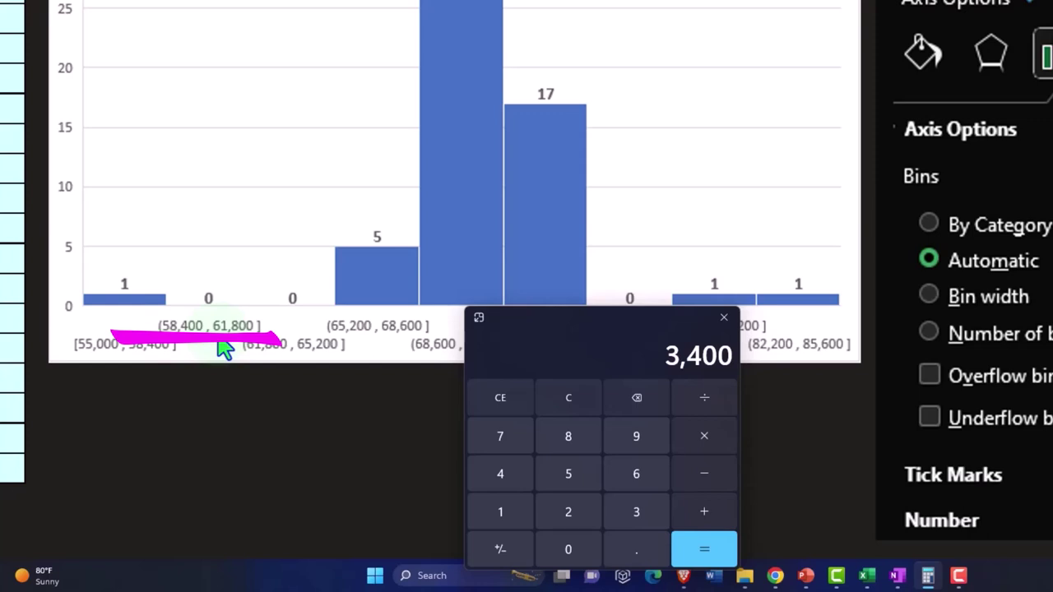
left_click_drag(617, 324, 975, 83)
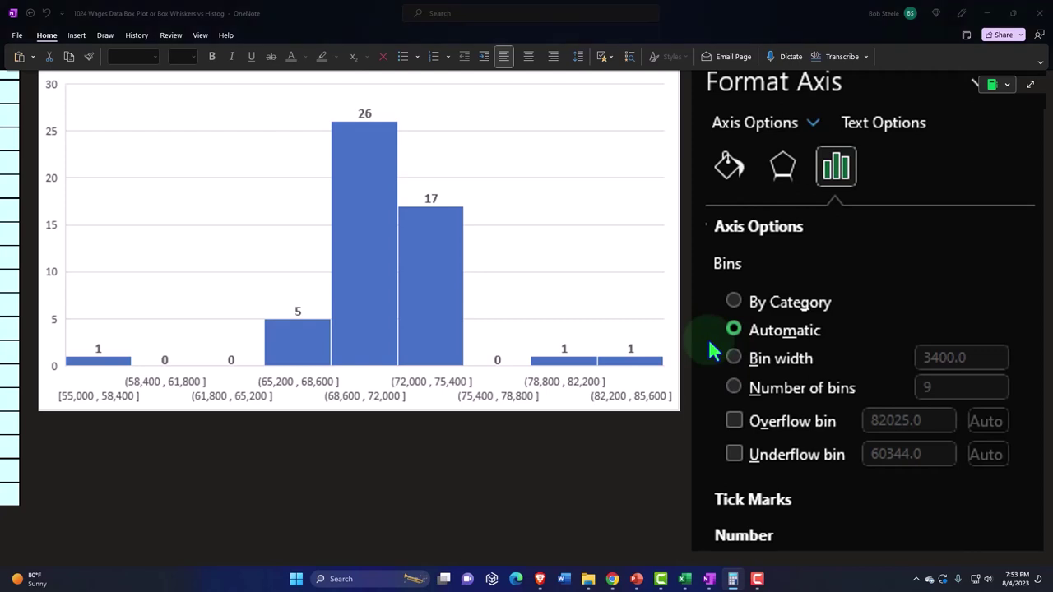
scroll(647, 384, "up", 2)
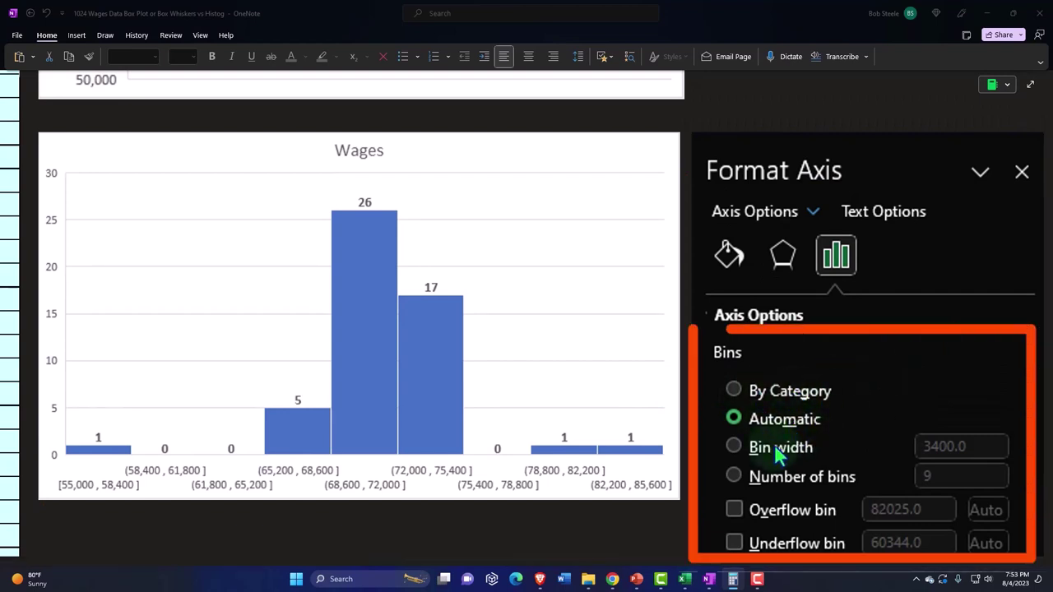
Step: Review the histogram's Automatic, Bin width, Number of bins, Overflow bin and Underflow bin options against the bin ranges on its axis
scroll(777, 457, "down", 2)
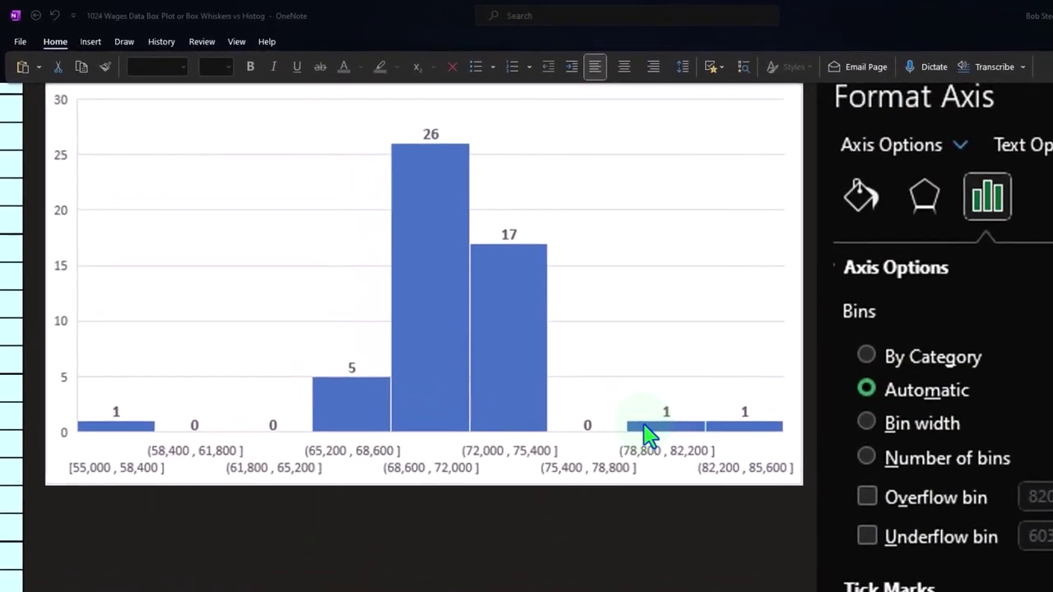
scroll(646, 442, "up", 2)
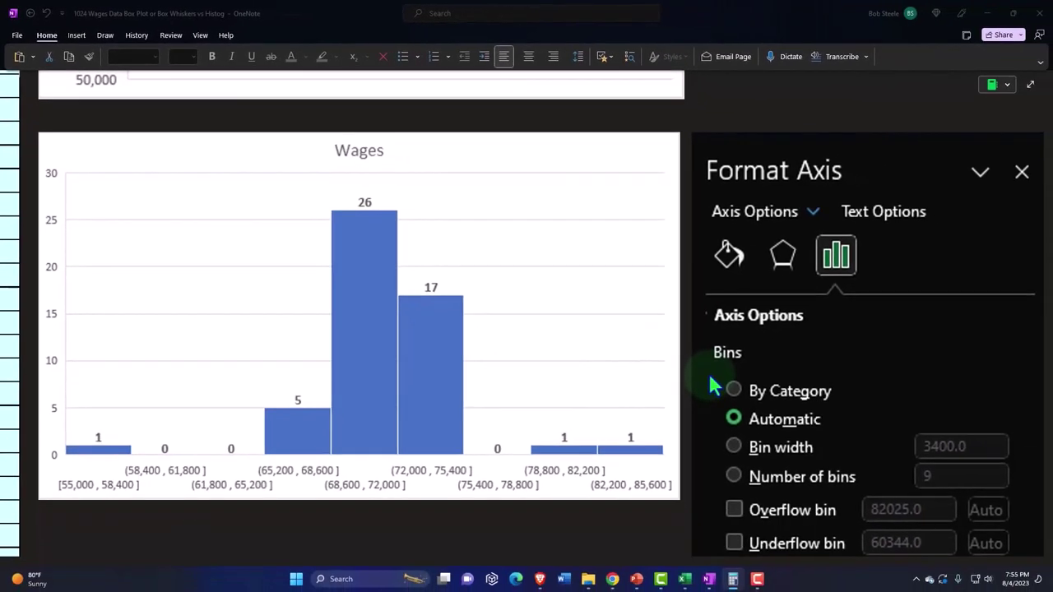
scroll(712, 386, "down", 3)
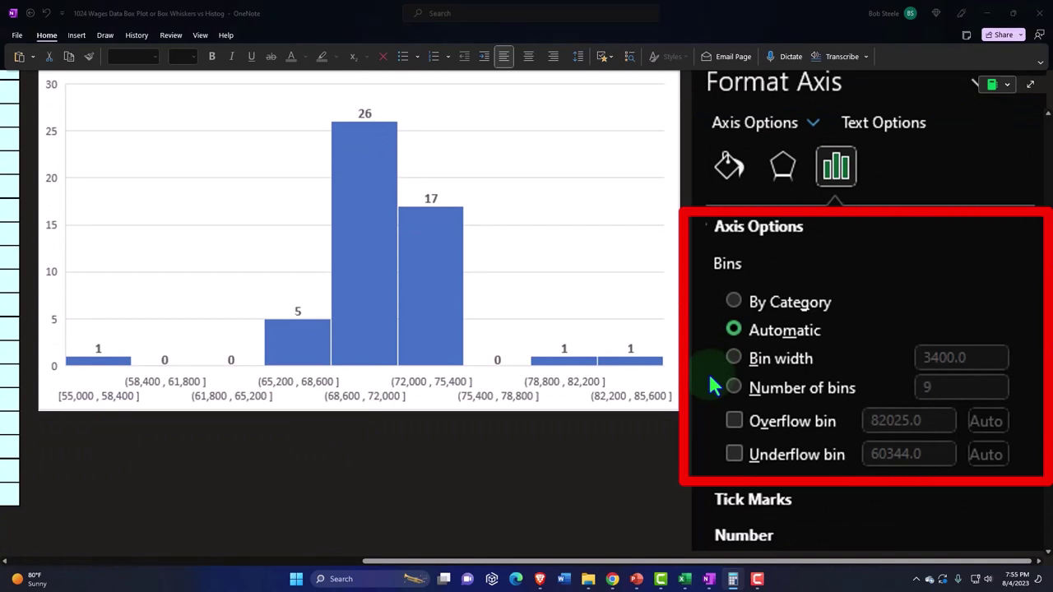
scroll(713, 386, "up", 3)
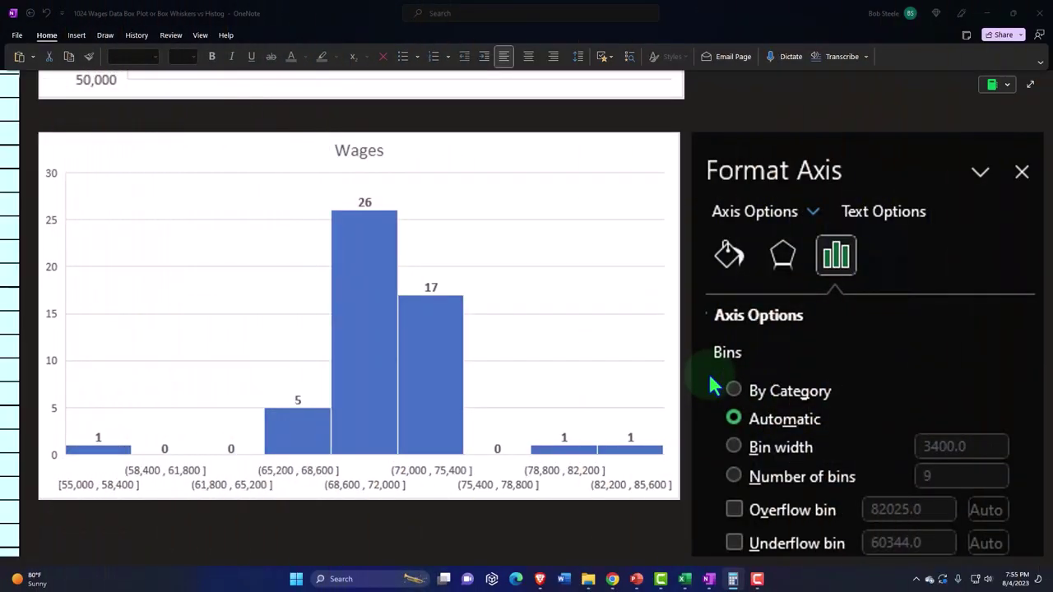
left_click(596, 519)
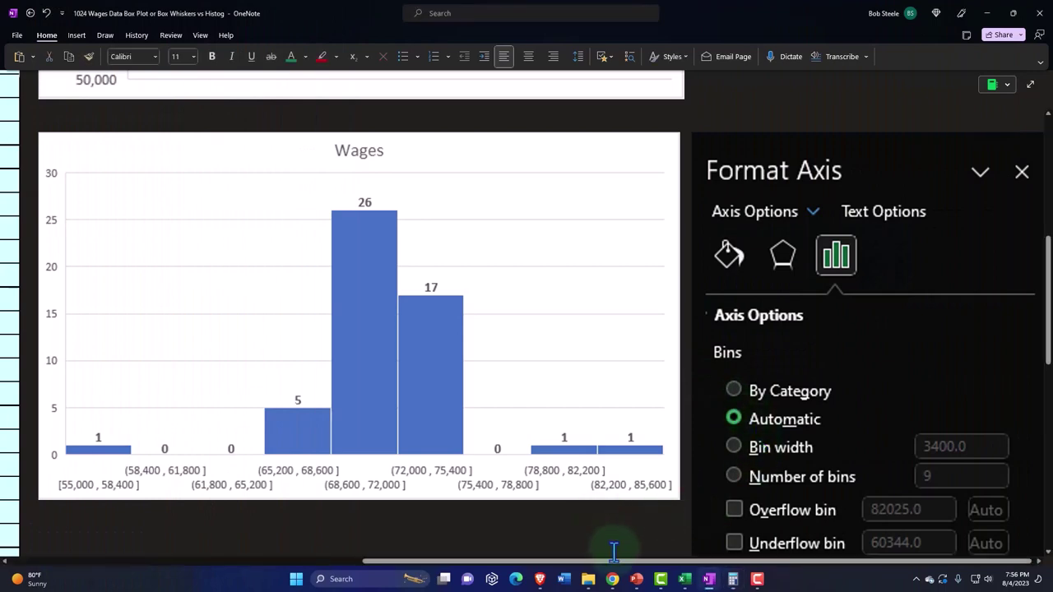
Step: Return to the box plot and examine it beside the mean, whisker, quartile and median calculations table
left_click_drag(613, 568, 413, 580)
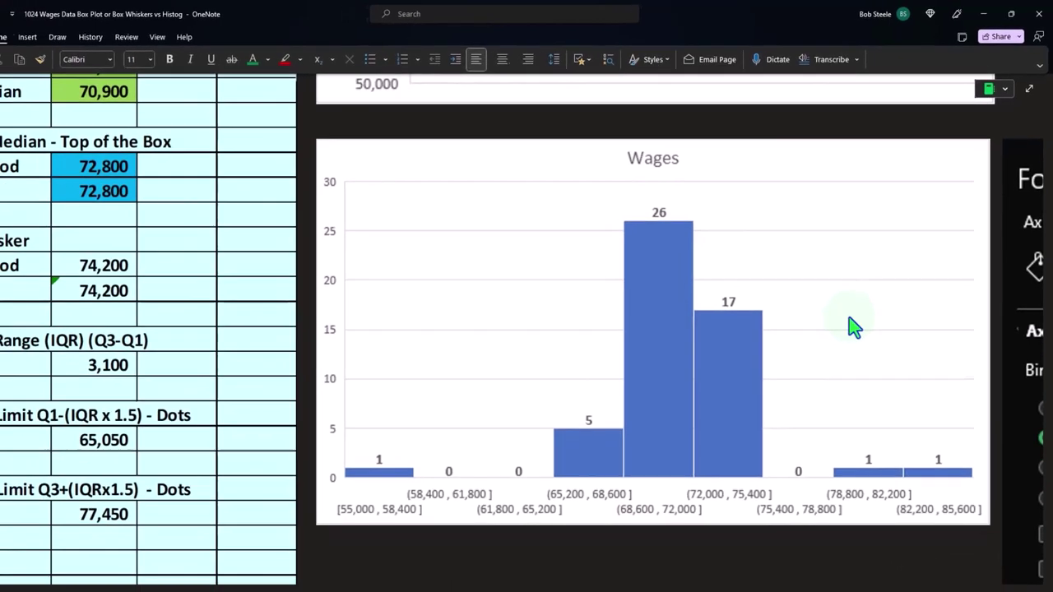
scroll(245, 371, "up", 5)
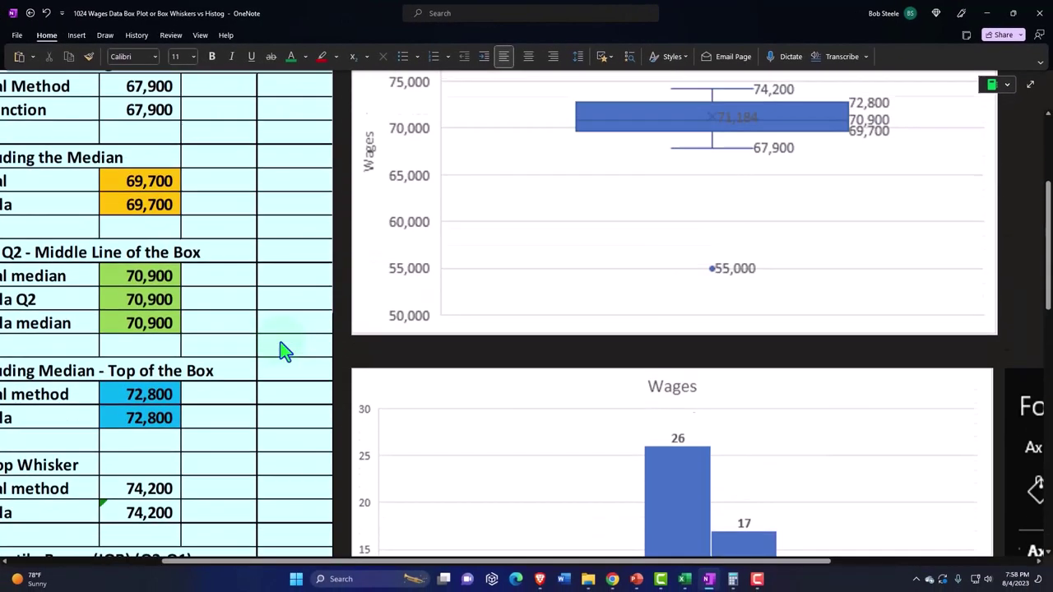
scroll(282, 350, "up", 3)
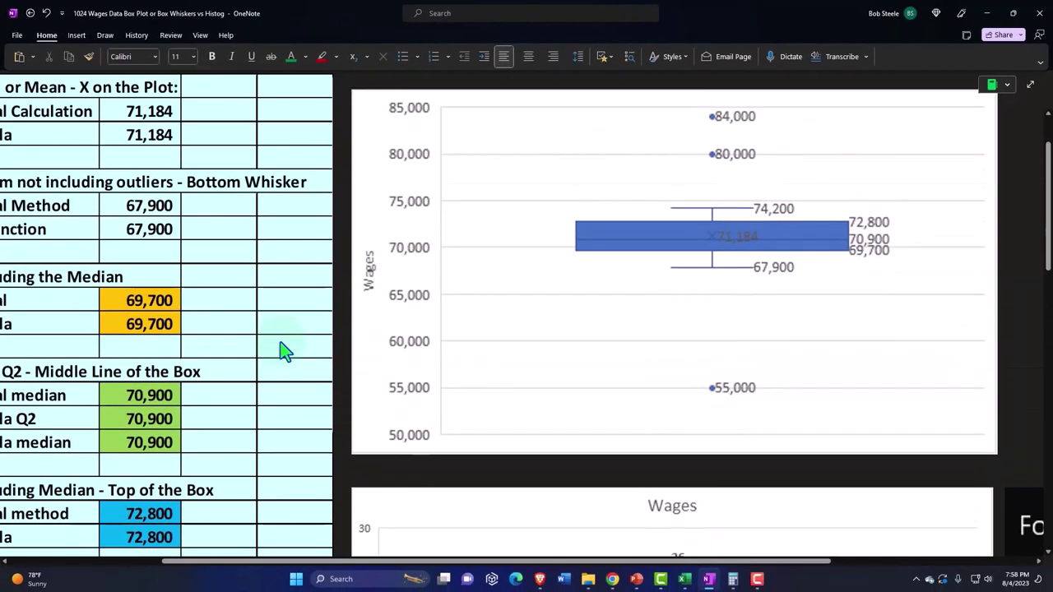
left_click(133, 204)
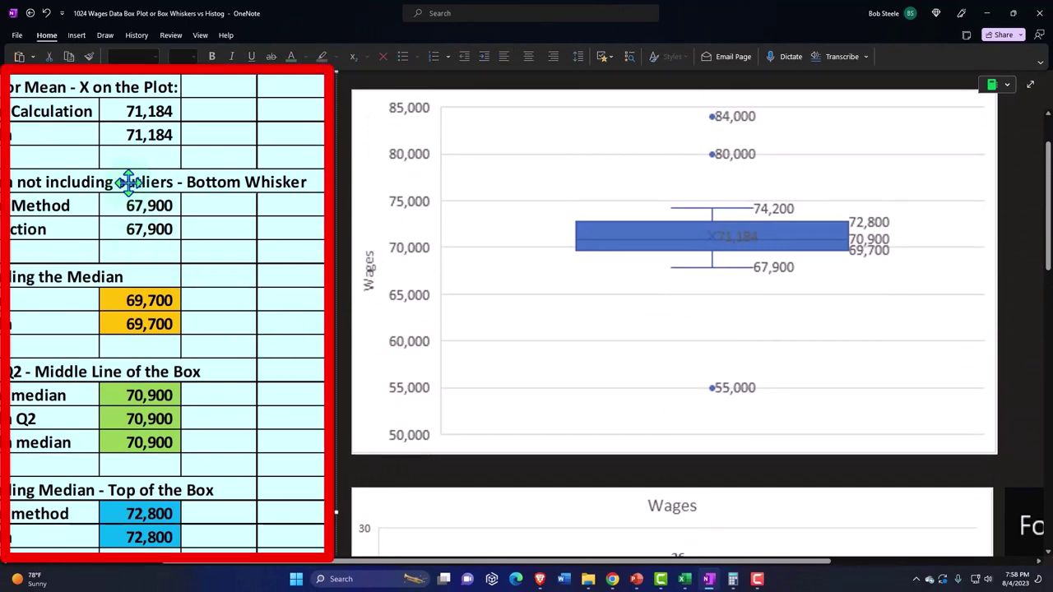